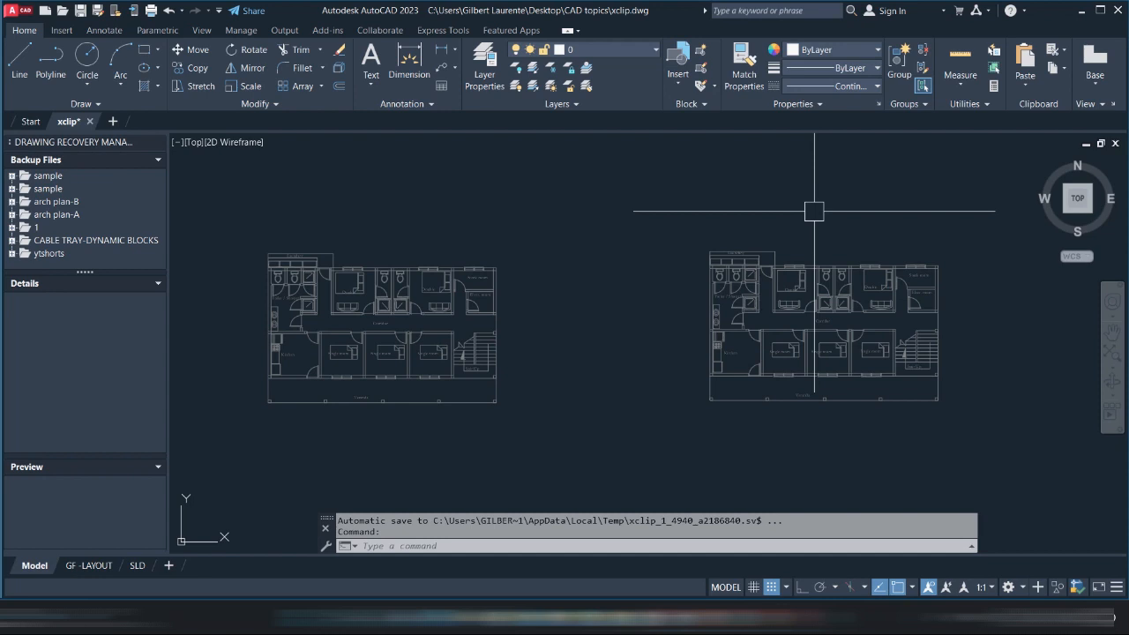
middle_click_drag(556, 351, 603, 325)
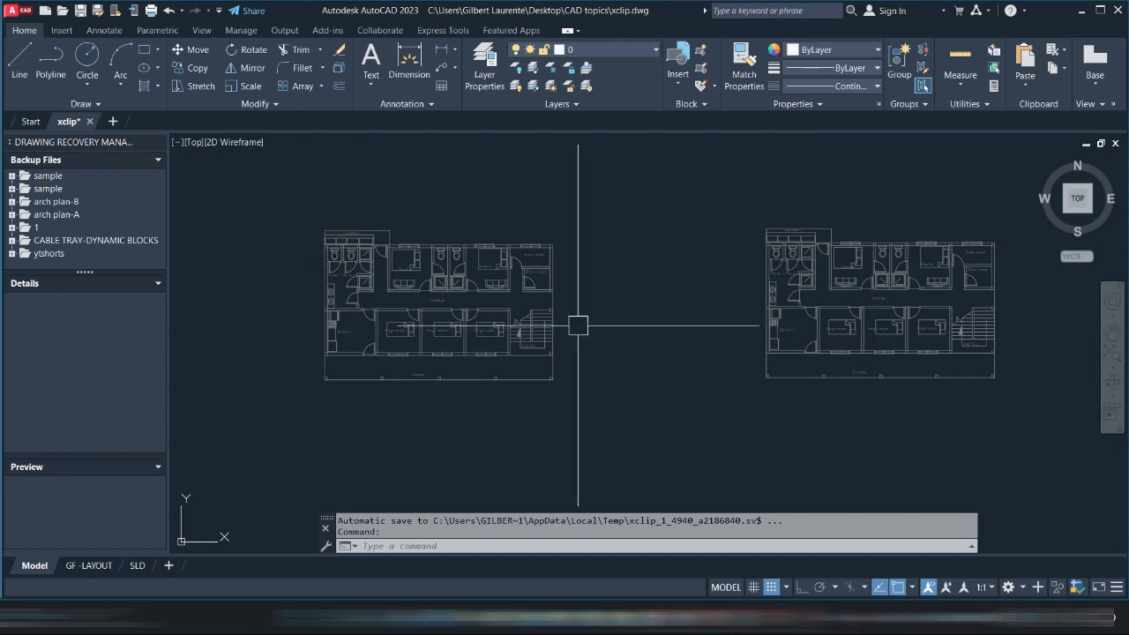
scroll(504, 293, "up", 4)
middle_click_drag(504, 294, 496, 271)
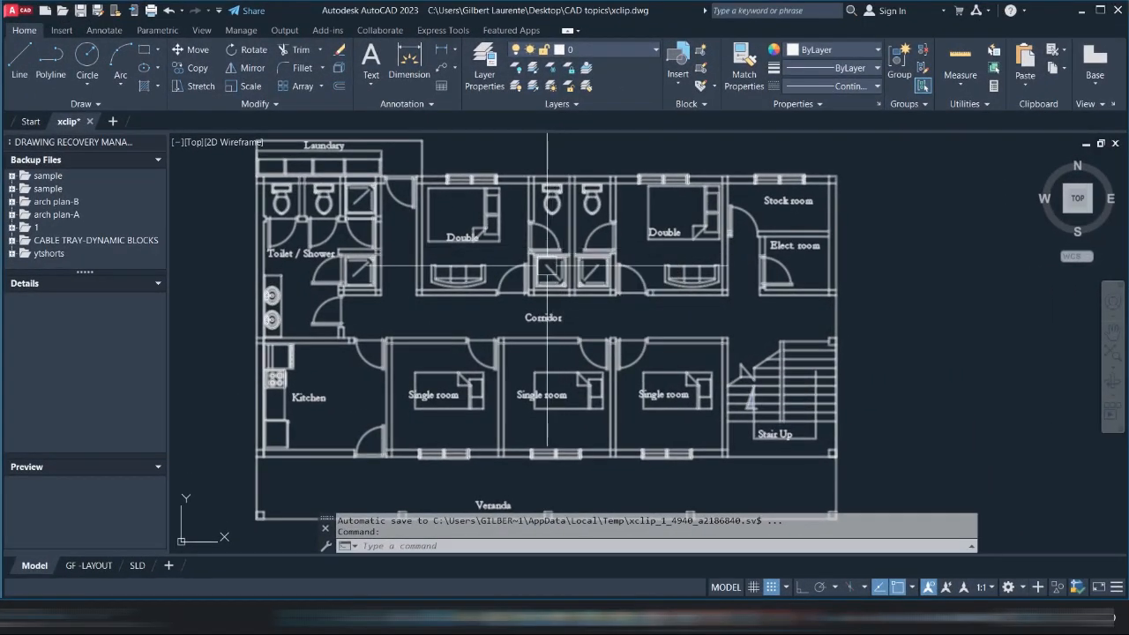
middle_click_drag(554, 273, 553, 269)
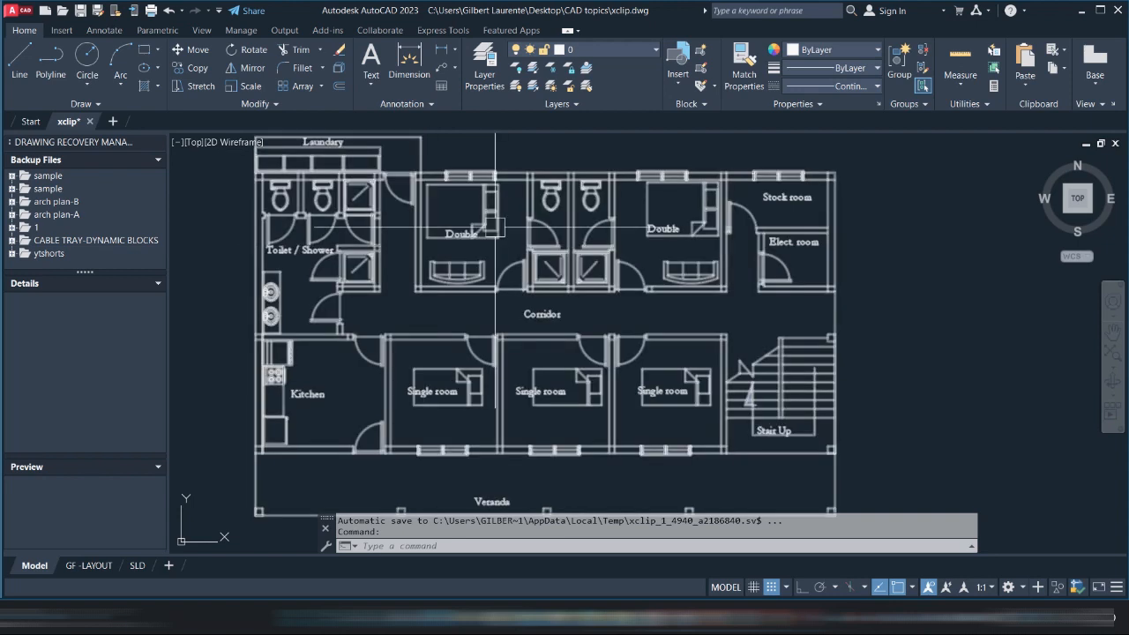
scroll(540, 253, "down", 2)
scroll(562, 253, "down", 4)
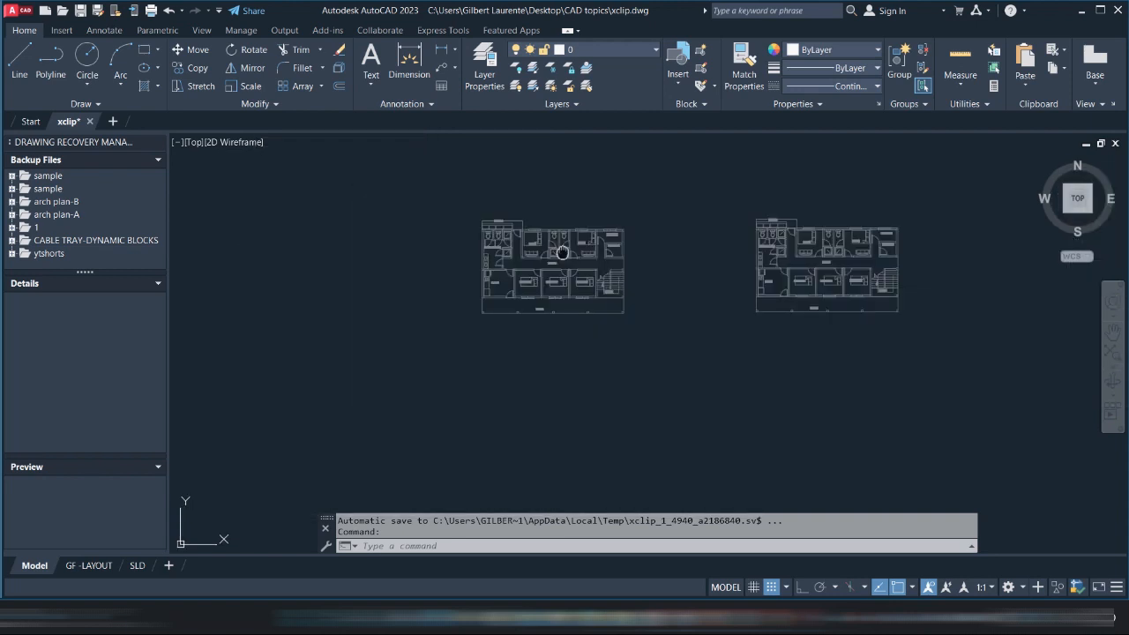
Clip the left floor plan block with XCLIP, using a new rectangular boundary around the left Double room
scroll(562, 253, "up", 6)
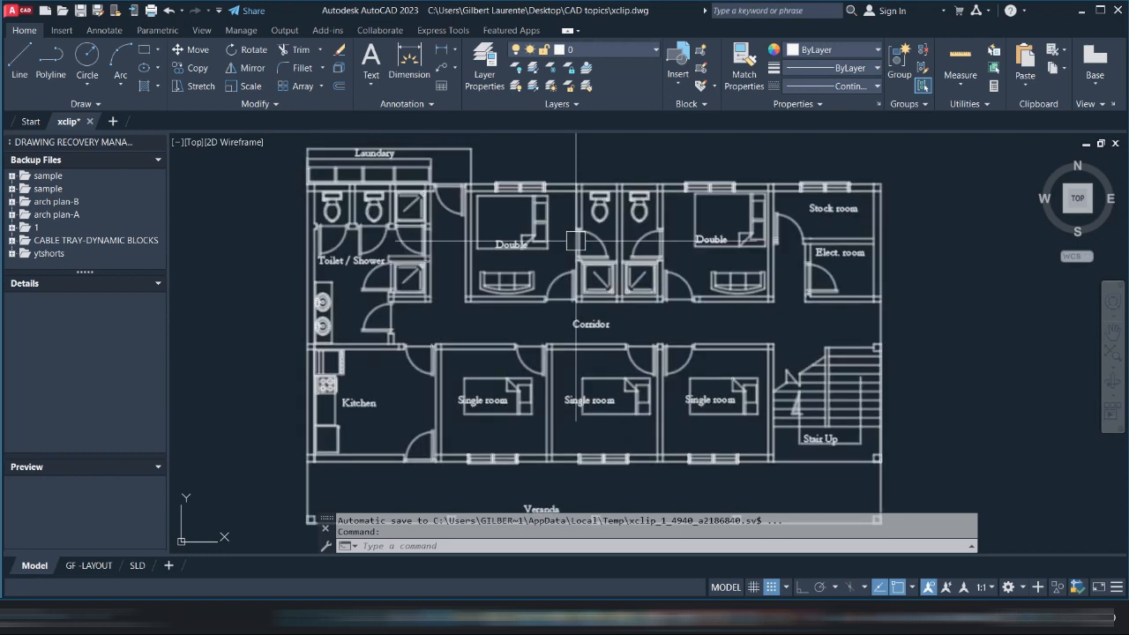
type("xc")
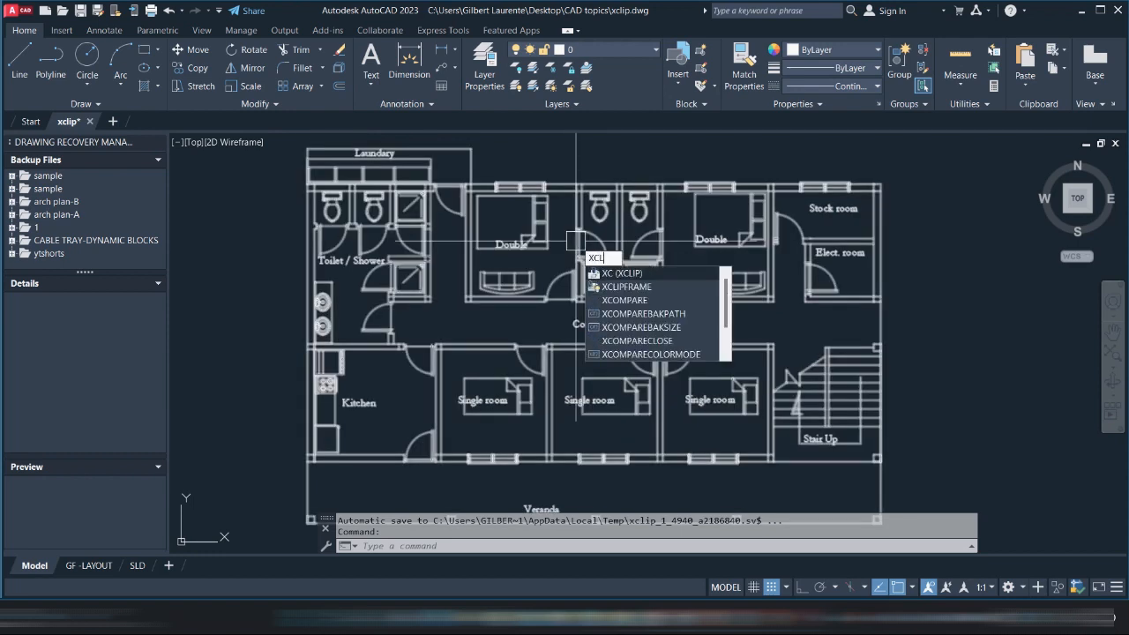
type("li")
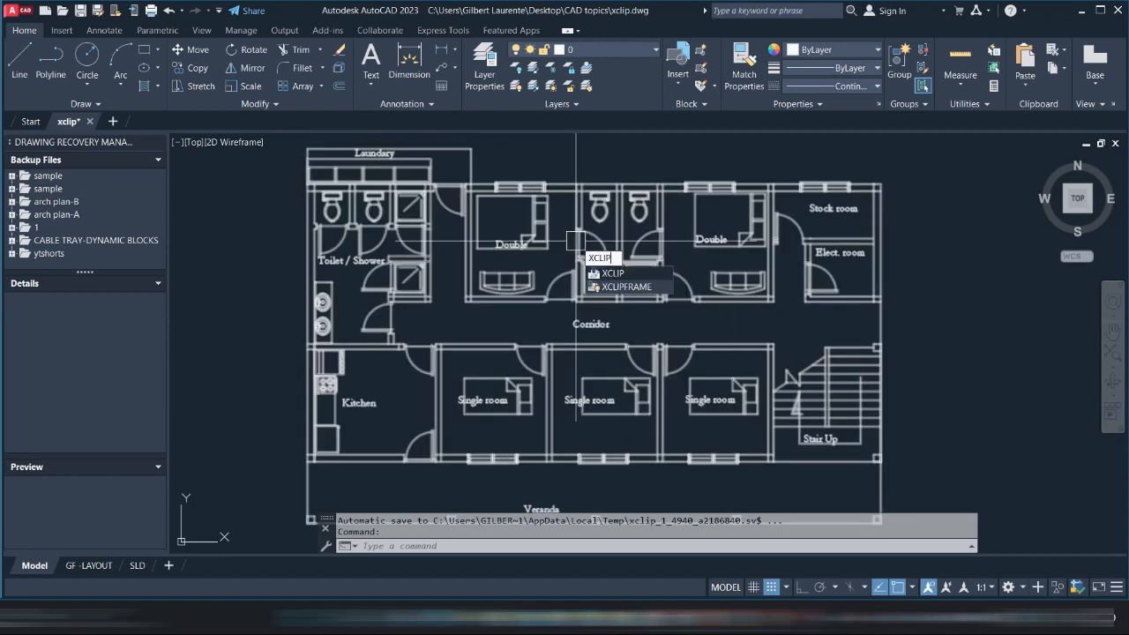
type("p")
key("Return")
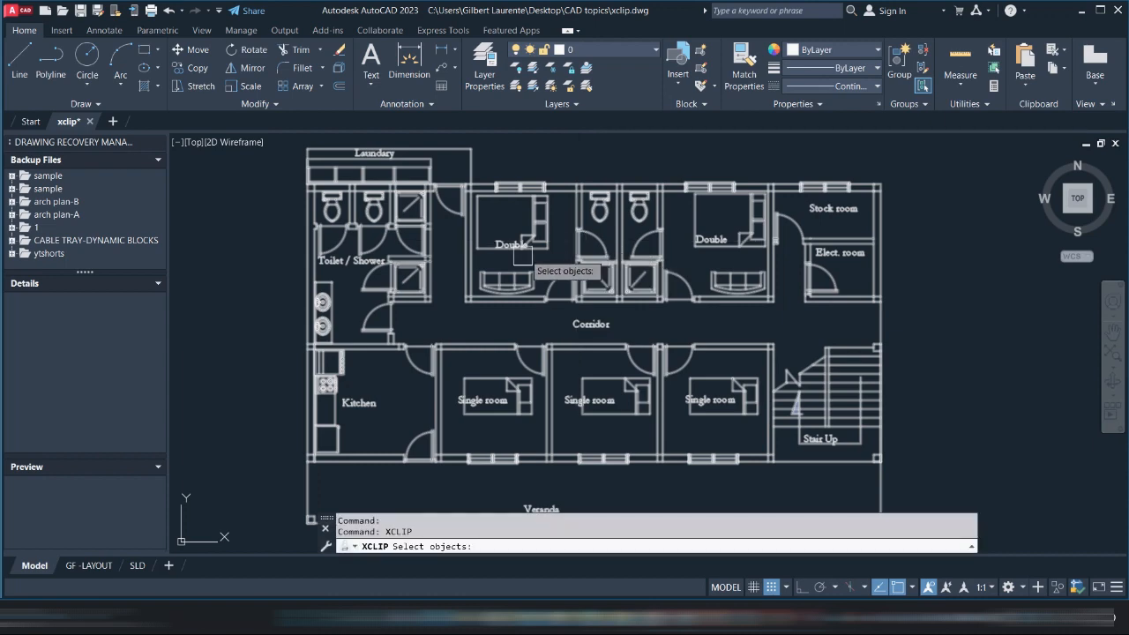
left_click(537, 192)
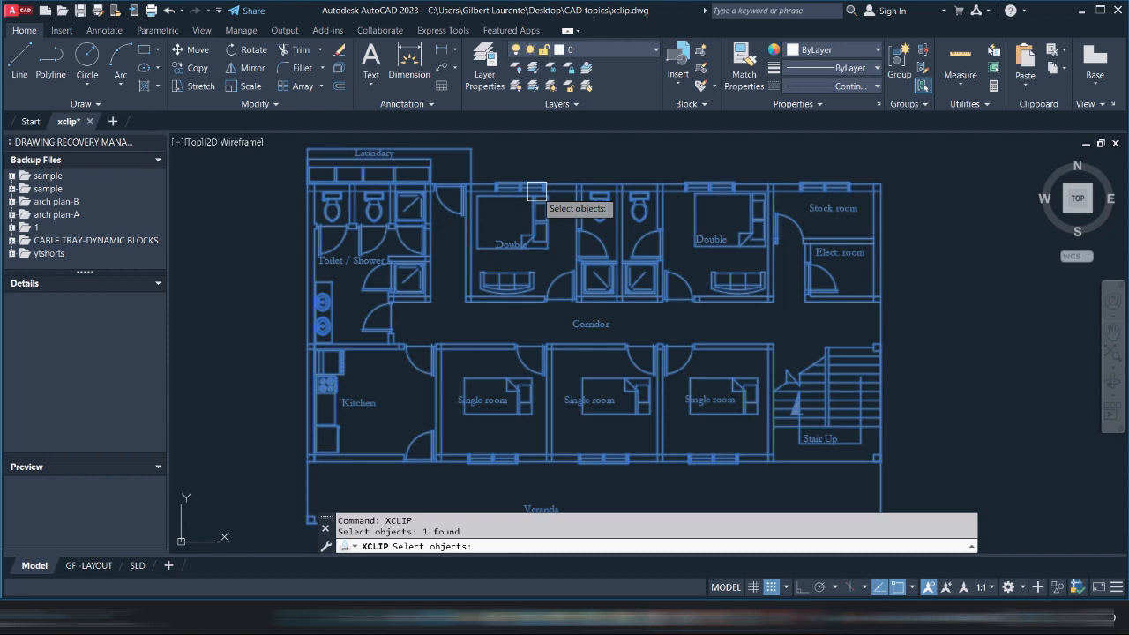
key("Return")
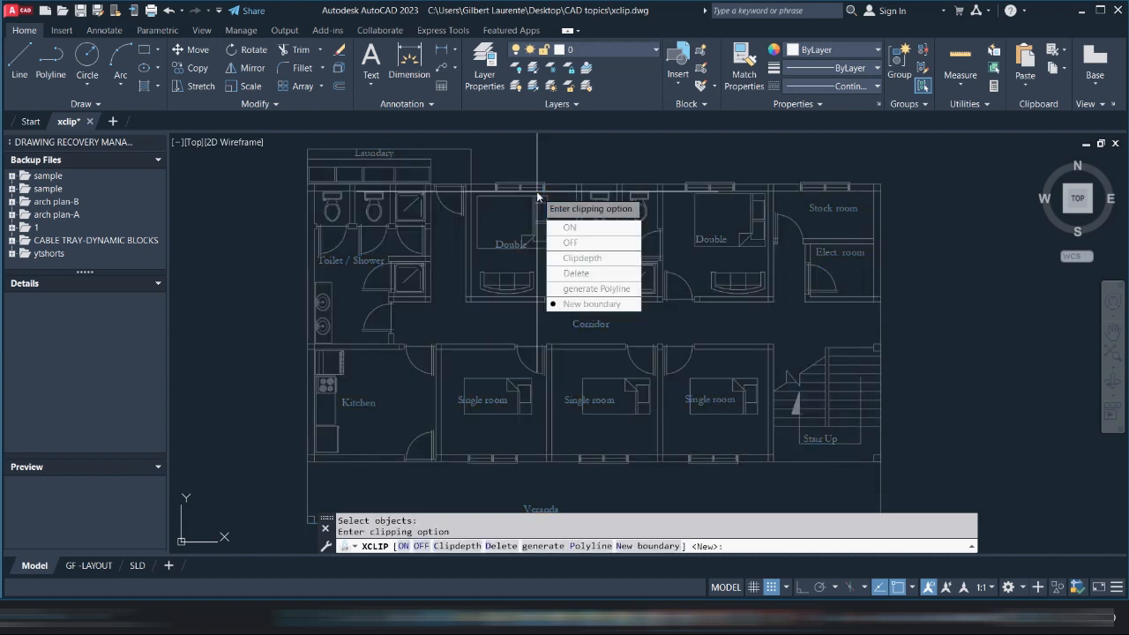
left_click(578, 305)
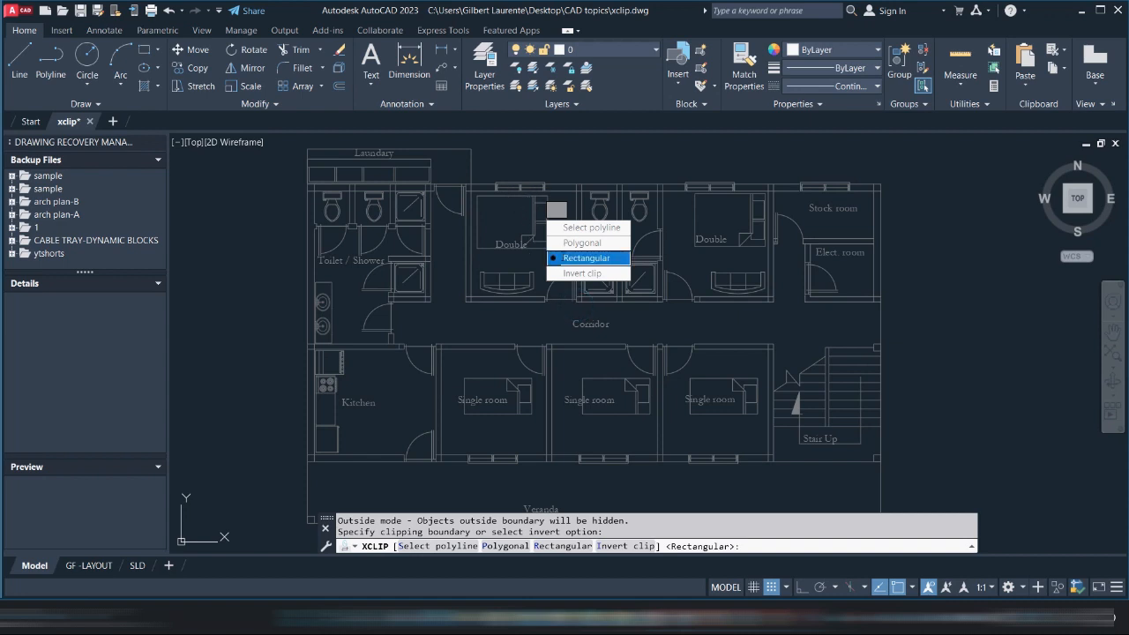
left_click(587, 259)
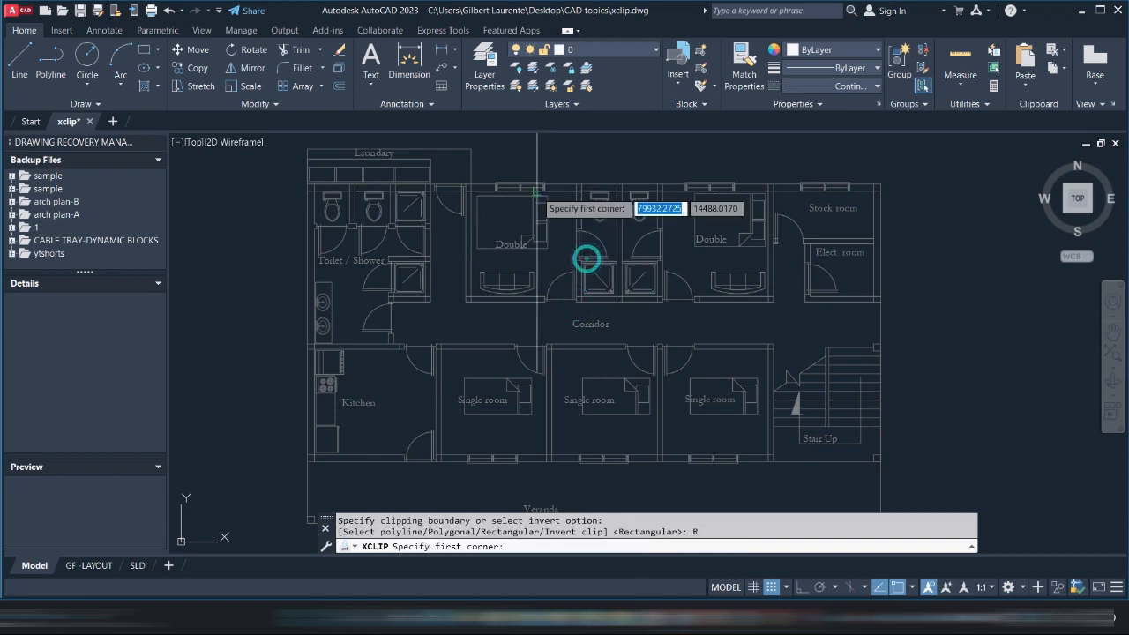
left_click(446, 165)
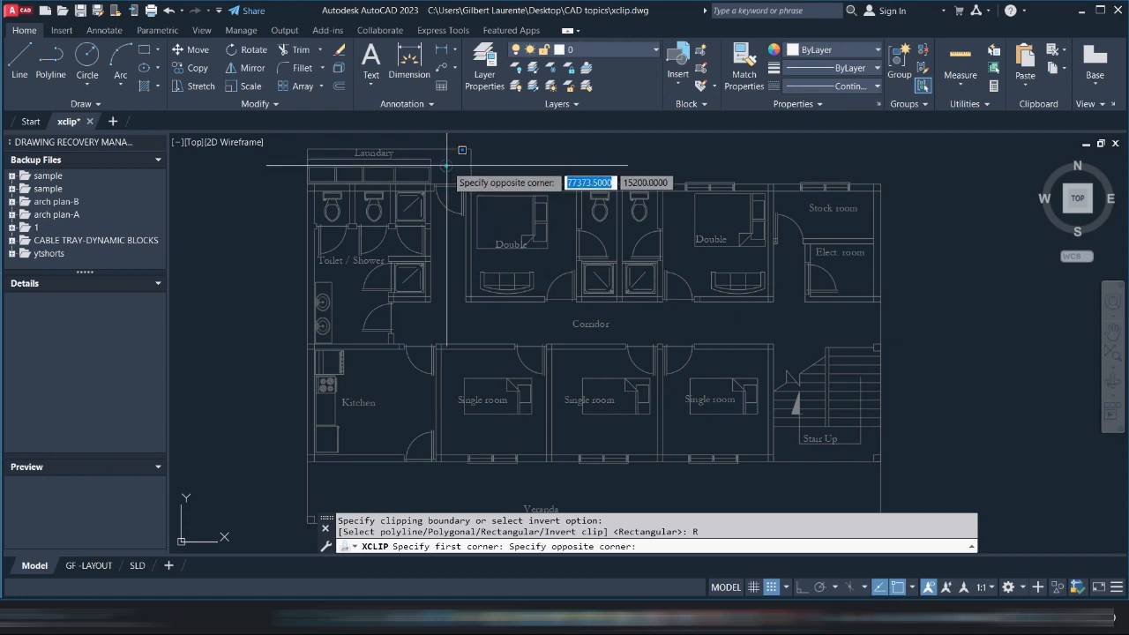
left_click(595, 336)
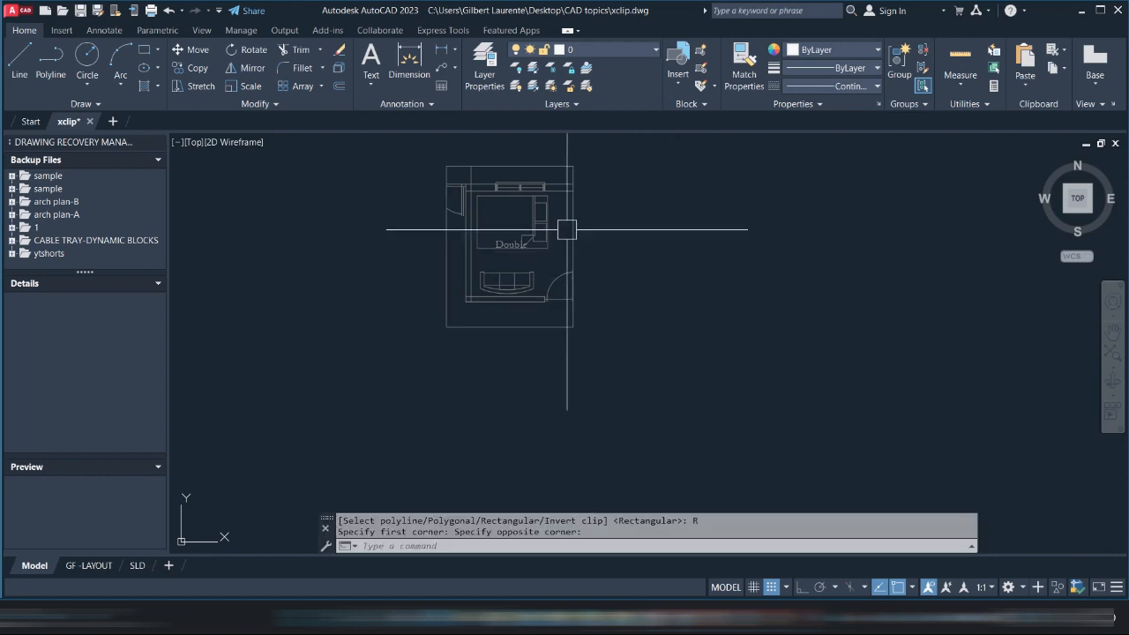
Examine the clipped floor plan and the boundary frame around the Double room
scroll(529, 201, "up", 2)
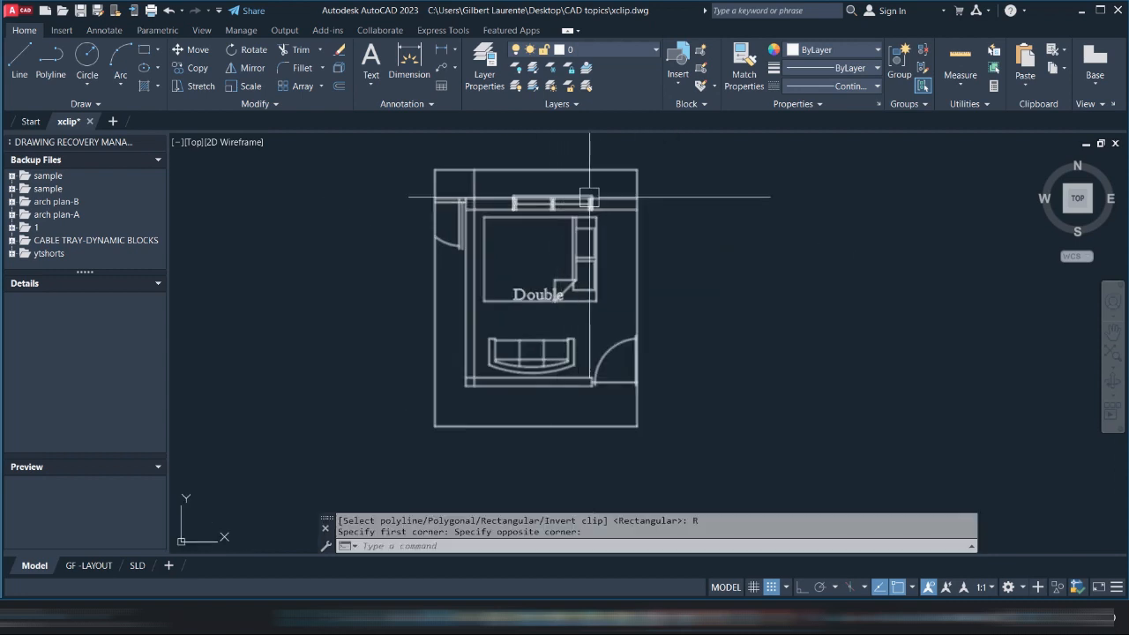
scroll(555, 207, "down", 2)
middle_click_drag(554, 206, 595, 231)
scroll(514, 213, "down", 2)
middle_click_drag(512, 226, 506, 234)
scroll(528, 234, "up", 4)
key("Escape")
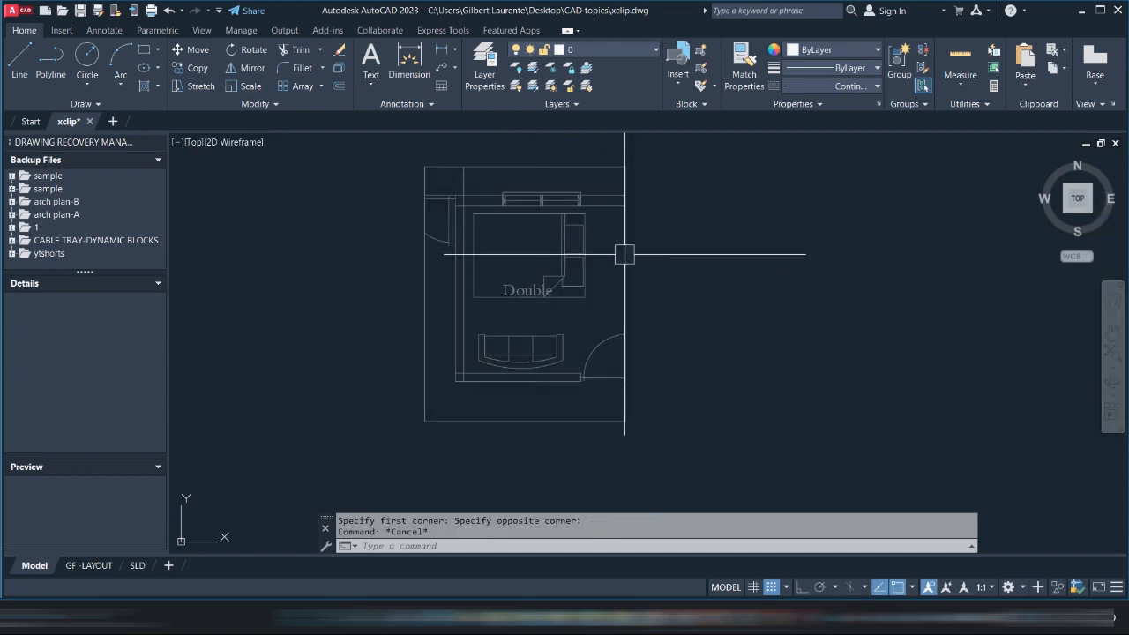
middle_click_drag(672, 272, 621, 230)
scroll(619, 236, "down", 2)
middle_click_drag(573, 188, 564, 219)
key("Escape")
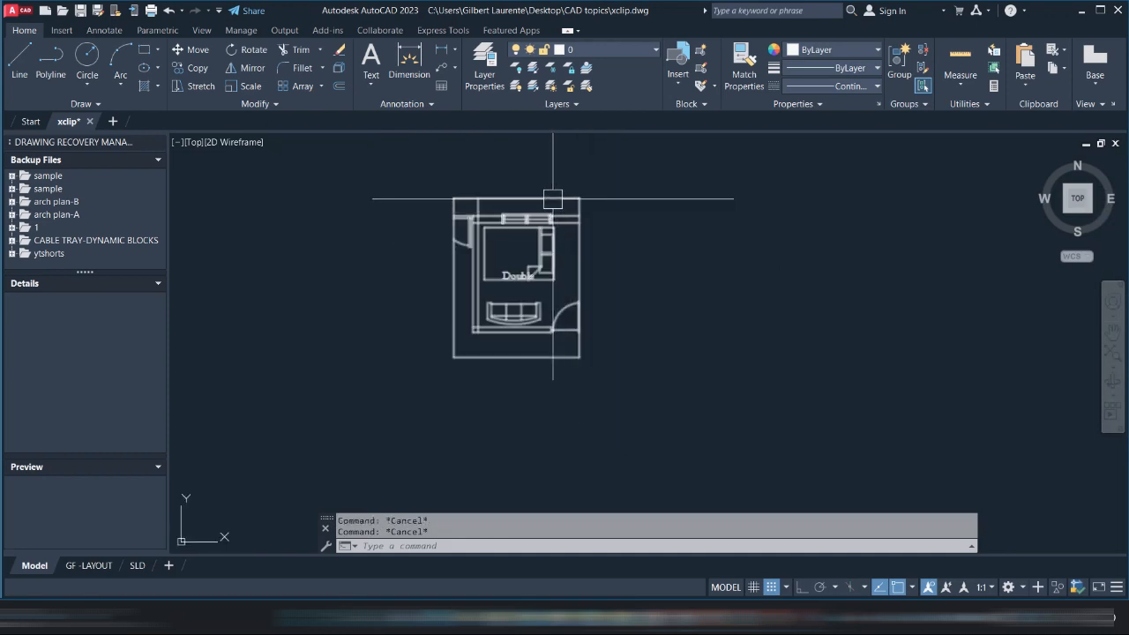
Stretch the clip boundary to take in the two toilets right of the Double room and the full door swing on its left
left_click(551, 199)
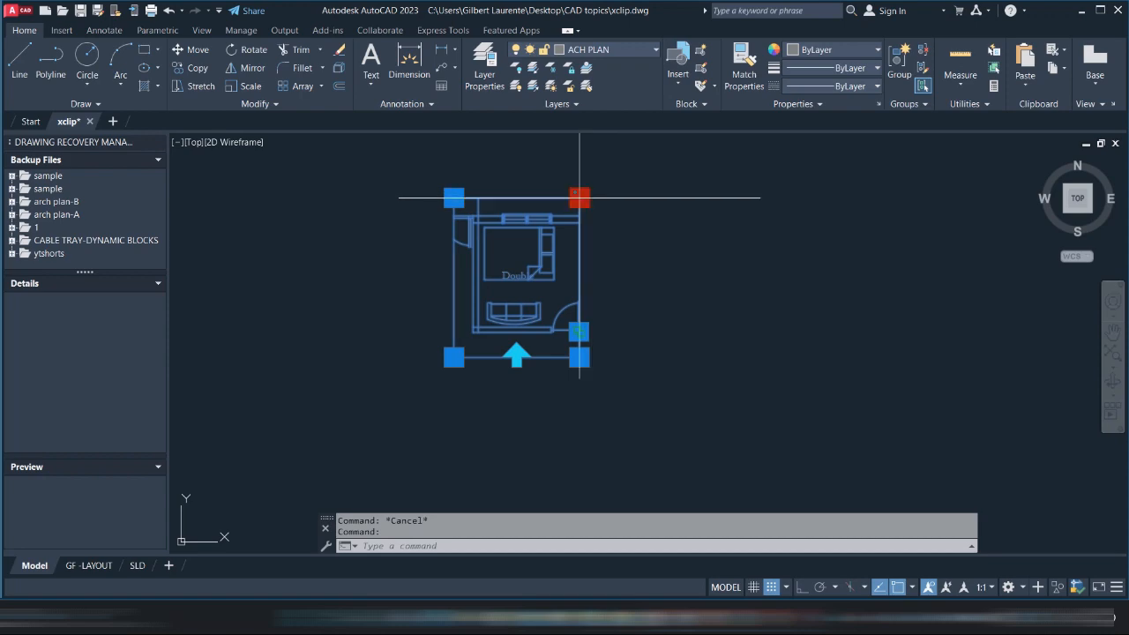
left_click(578, 197)
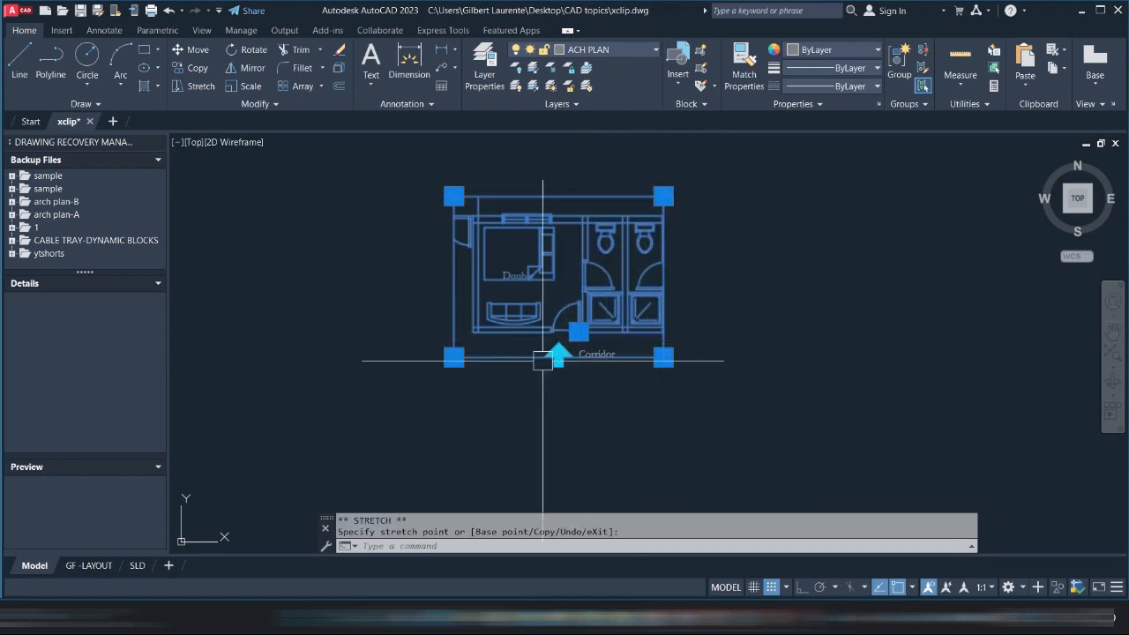
left_click(453, 196)
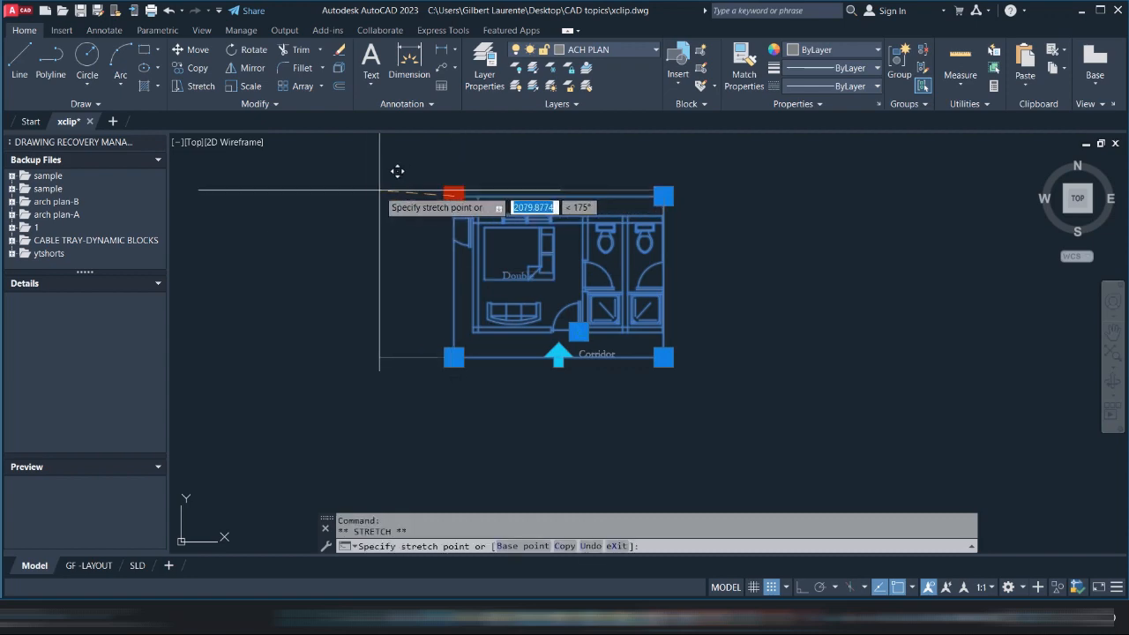
left_click(378, 197)
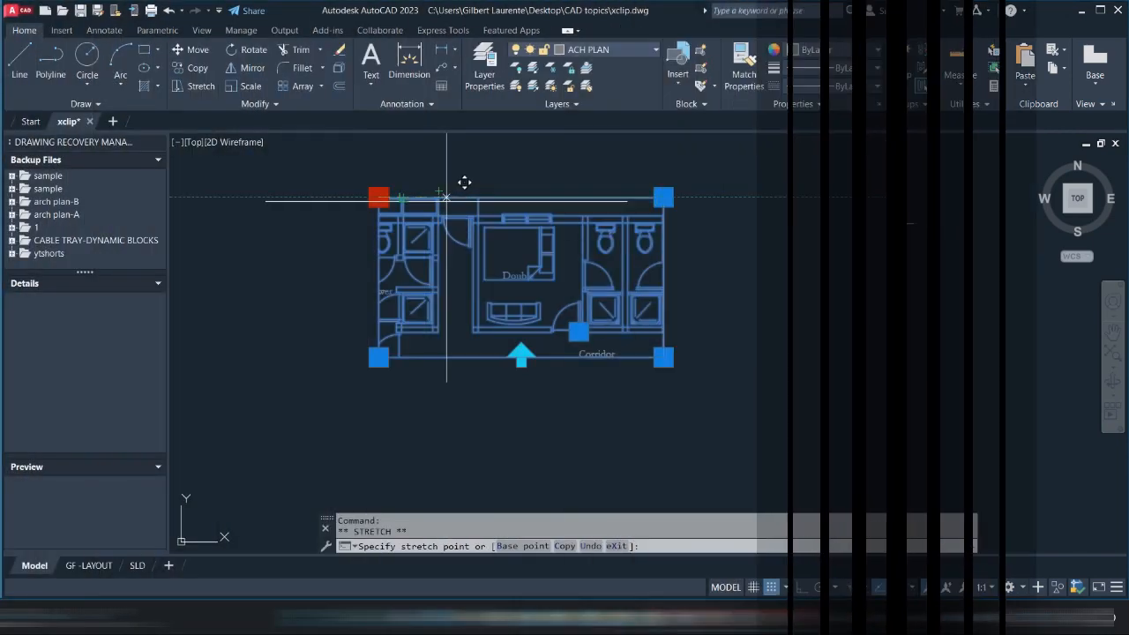
left_click(439, 197)
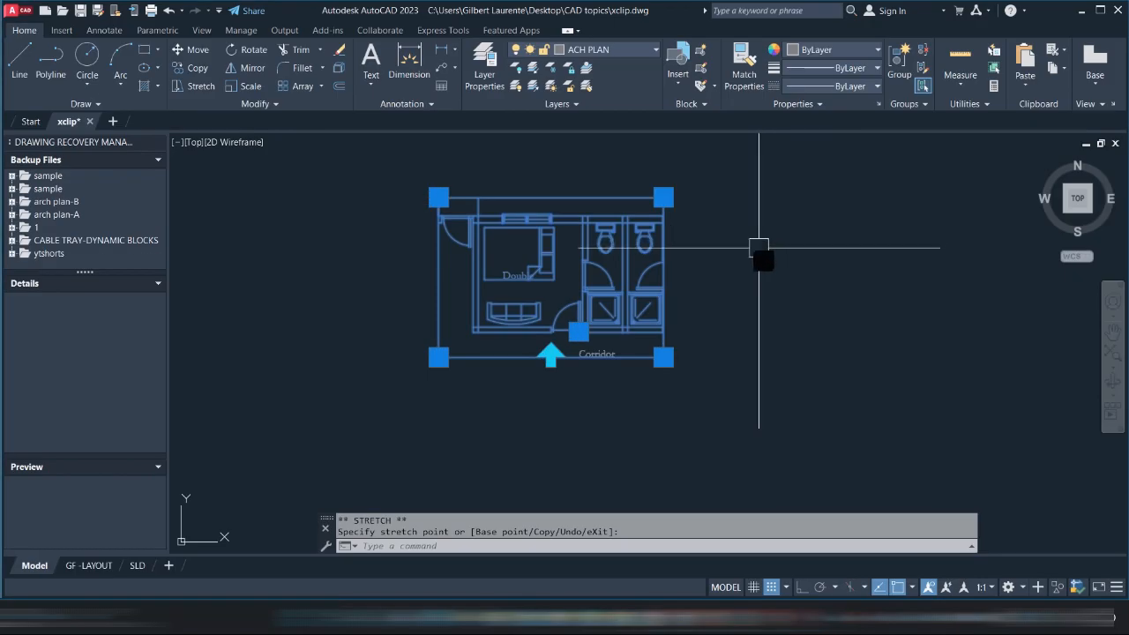
scroll(749, 273, "down", 5)
key("Escape")
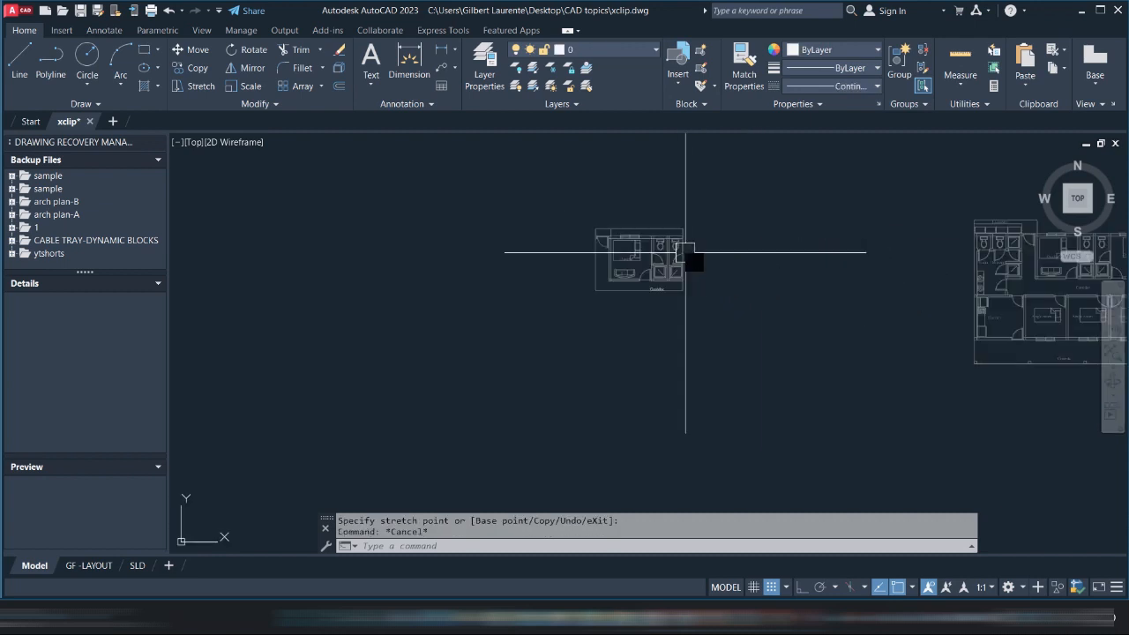
Copy the full floor plan to a spot just below the clipped plan
scroll(728, 235, "down", 3)
key("Escape")
type("c")
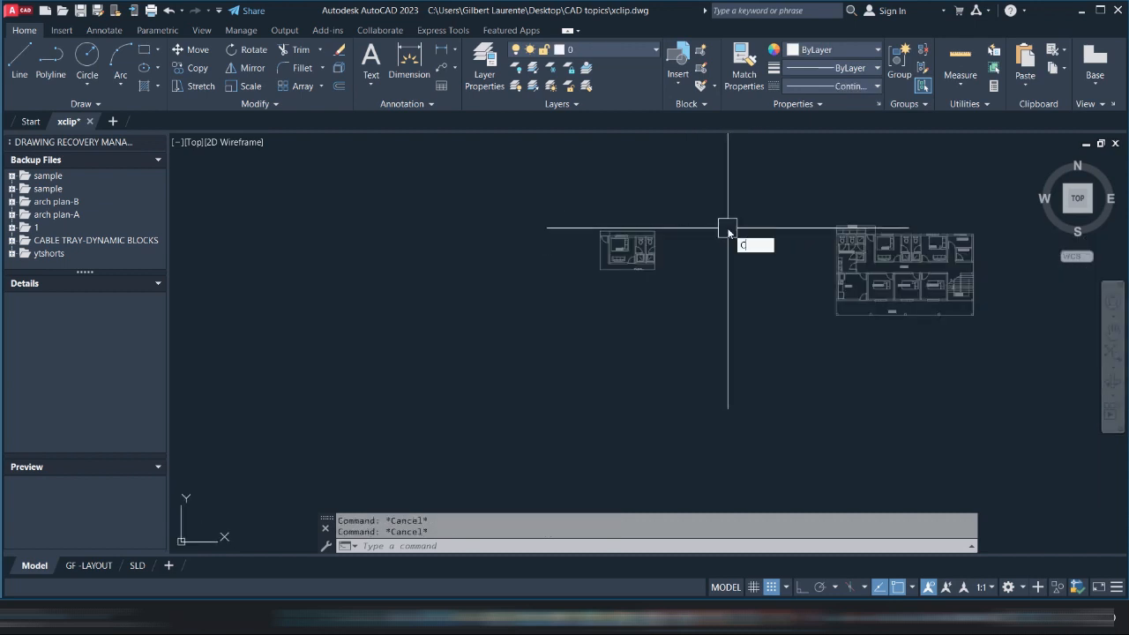
type("o")
key("Return")
left_click(840, 237)
key("Return")
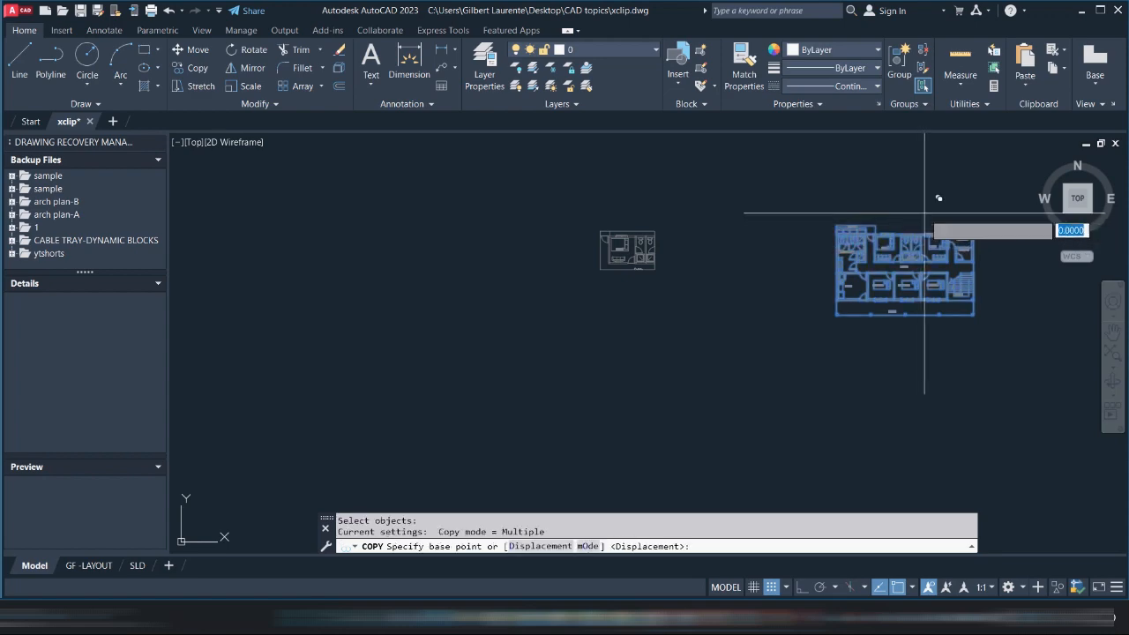
left_click(924, 212)
left_click(650, 310)
key("Escape")
key("Escape")
Compare the copied floor plan with the clipped plan above it
scroll(638, 323, "up", 2)
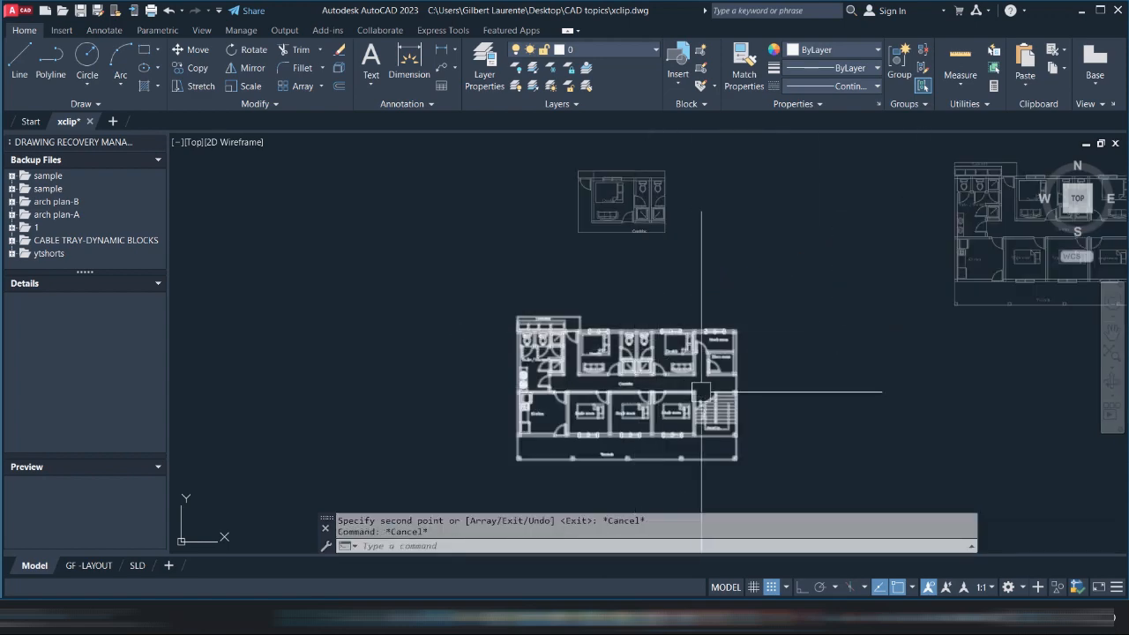
scroll(701, 391, "up", 4)
scroll(653, 282, "down", 3)
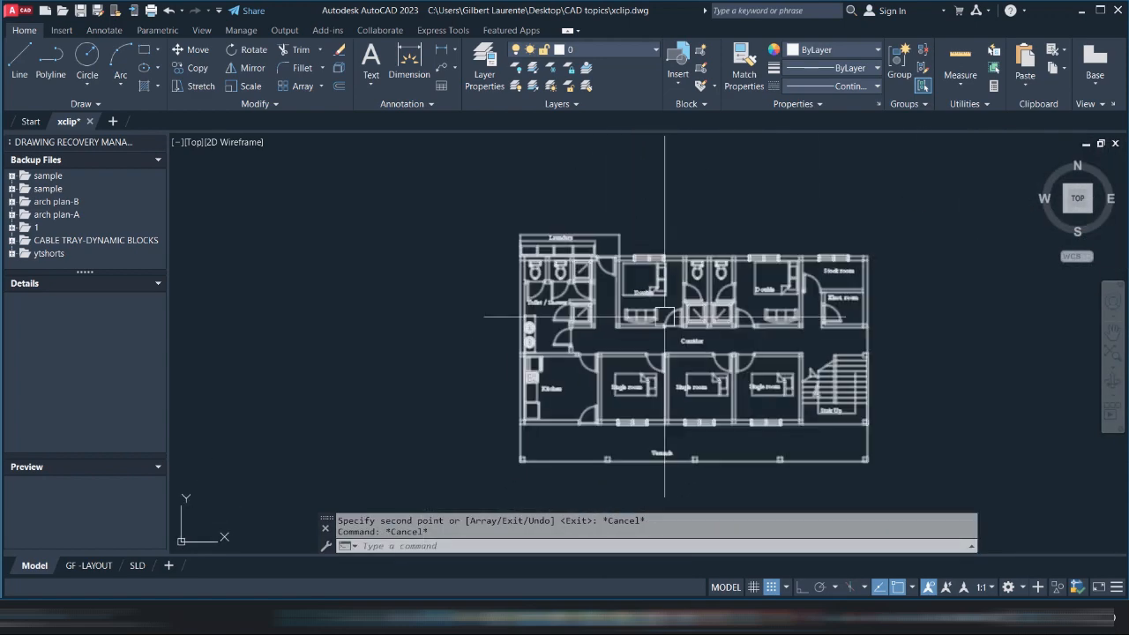
mouse_move(664, 315)
middle_mouse_down()
mouse_move(605, 309)
mouse_move(587, 283)
middle_mouse_up()
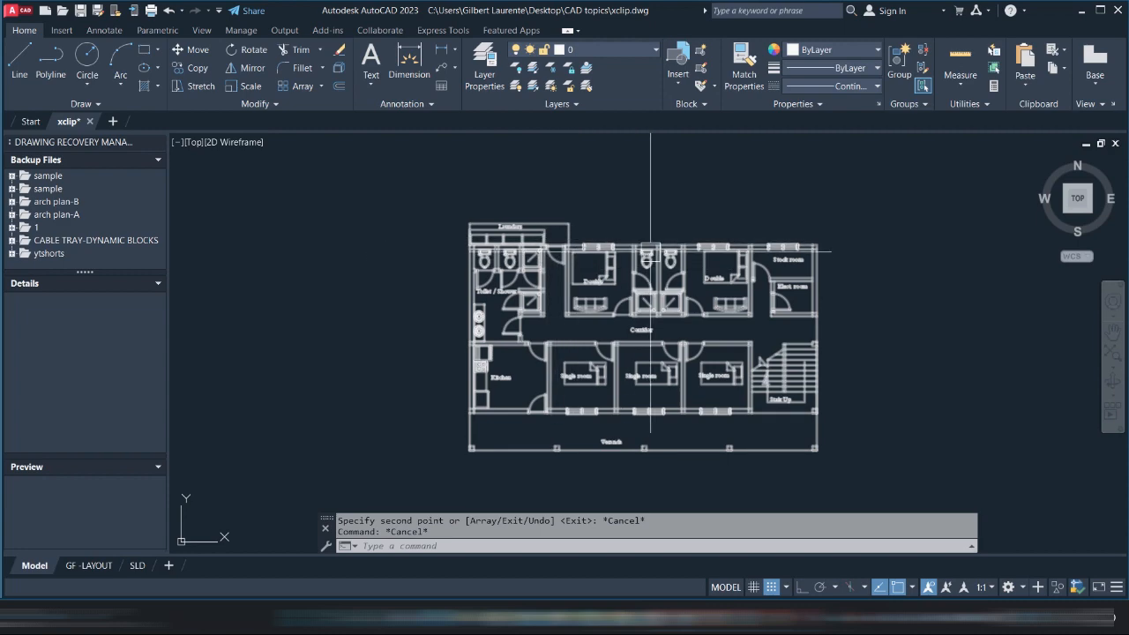
scroll(634, 416, "down", 3)
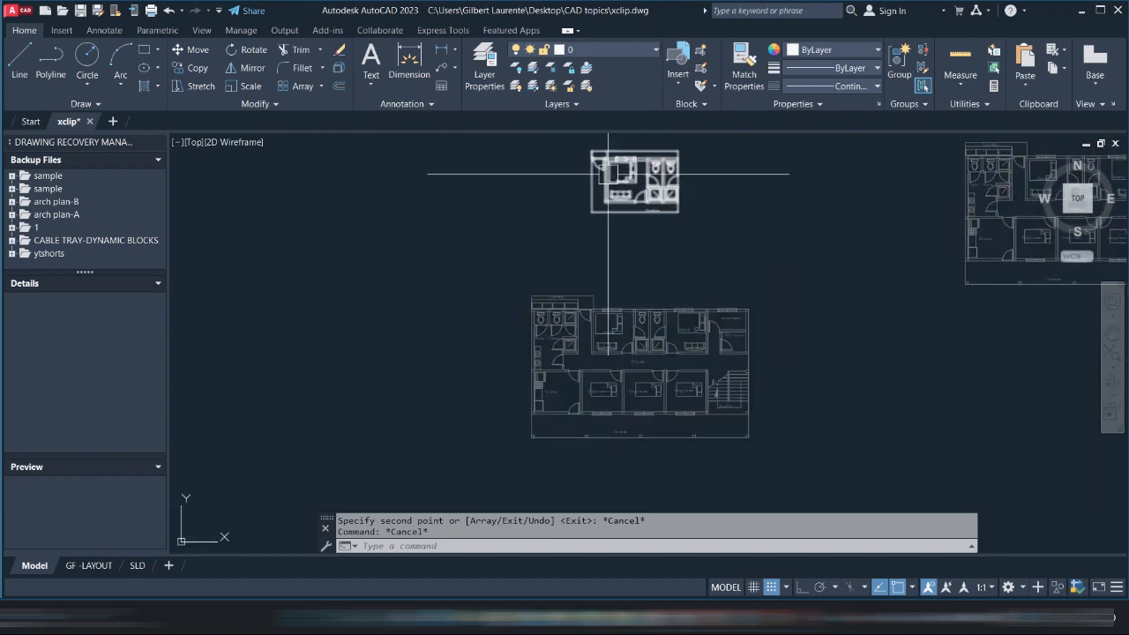
scroll(609, 148, "up", 2)
mouse_move(651, 346)
middle_mouse_down()
mouse_move(665, 322)
mouse_move(648, 323)
mouse_move(646, 355)
mouse_move(657, 252)
middle_mouse_up()
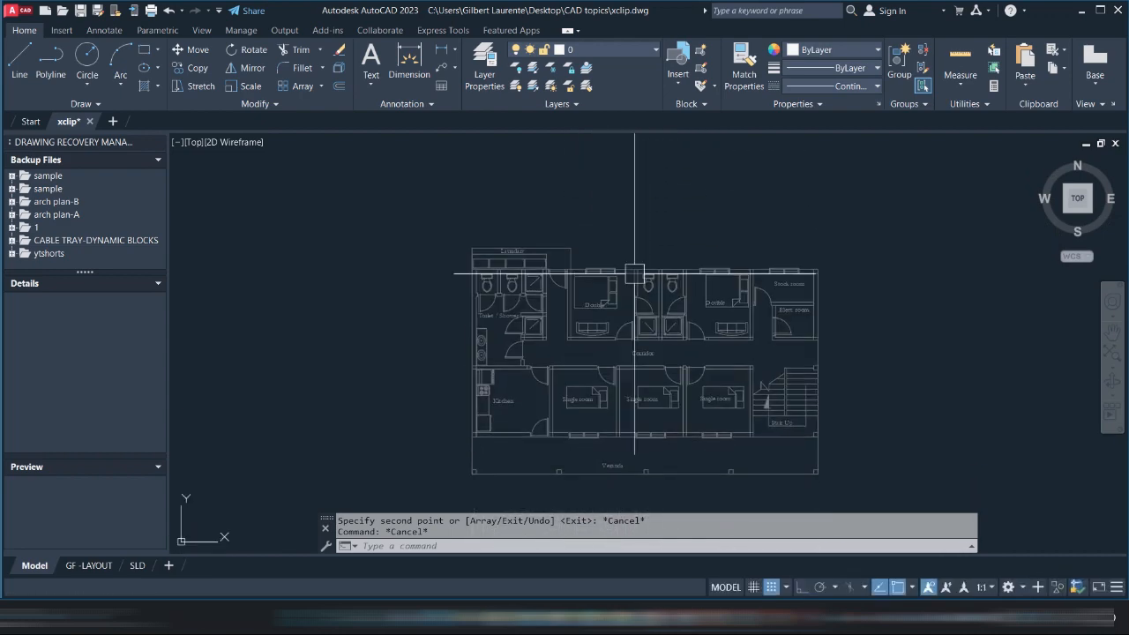
Clip the copied floor plan with a new rectangular boundary around the first Double room and the toilet directly to its right
scroll(592, 283, "up", 2)
key("Escape")
mouse_move(594, 282)
middle_mouse_down()
mouse_move(559, 284)
mouse_move(575, 272)
middle_mouse_up()
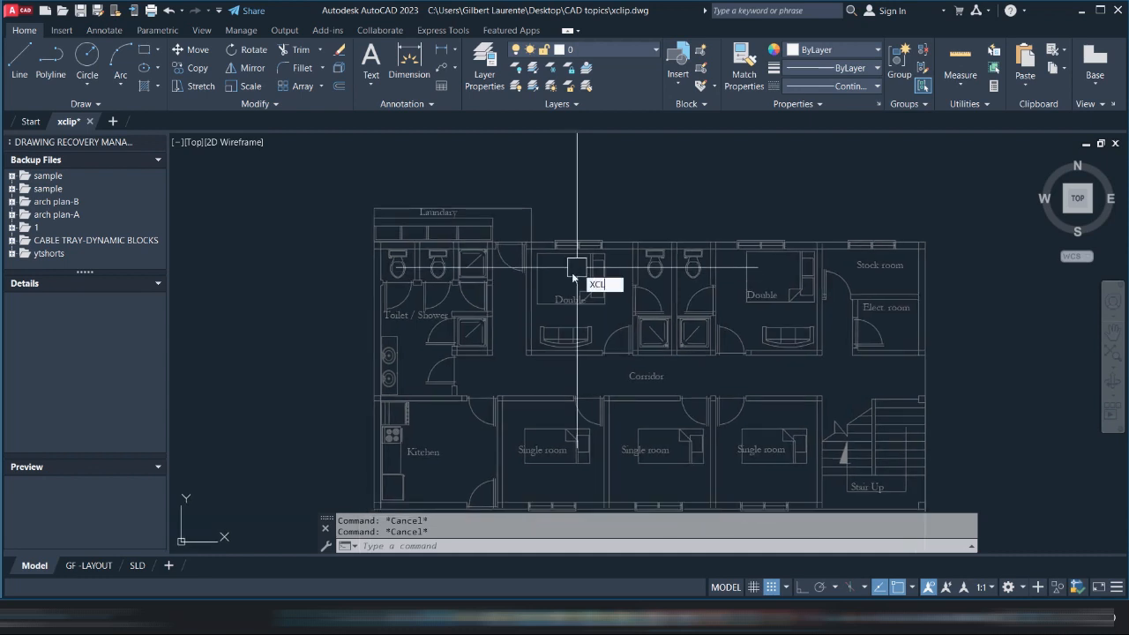
type("XCLIP")
key("Return")
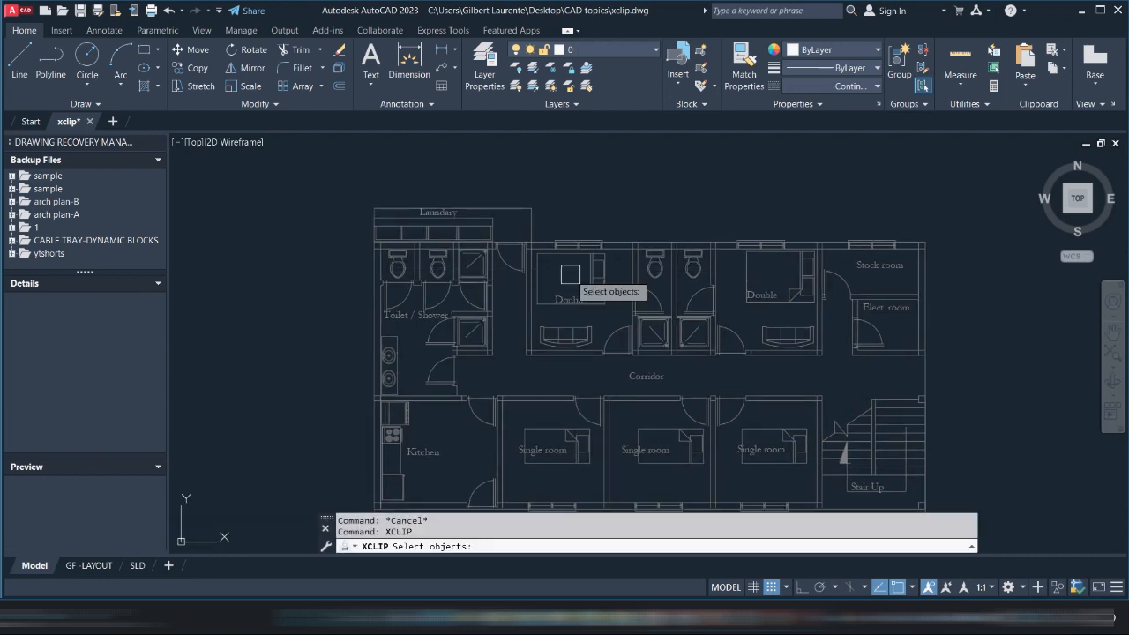
left_click(586, 254)
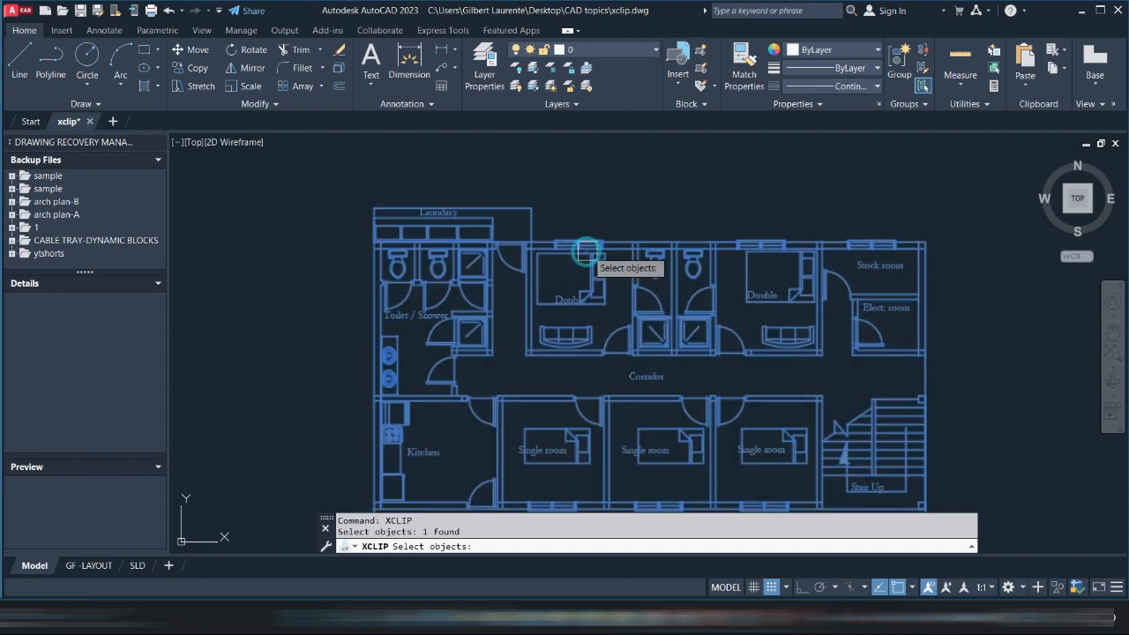
key("Return")
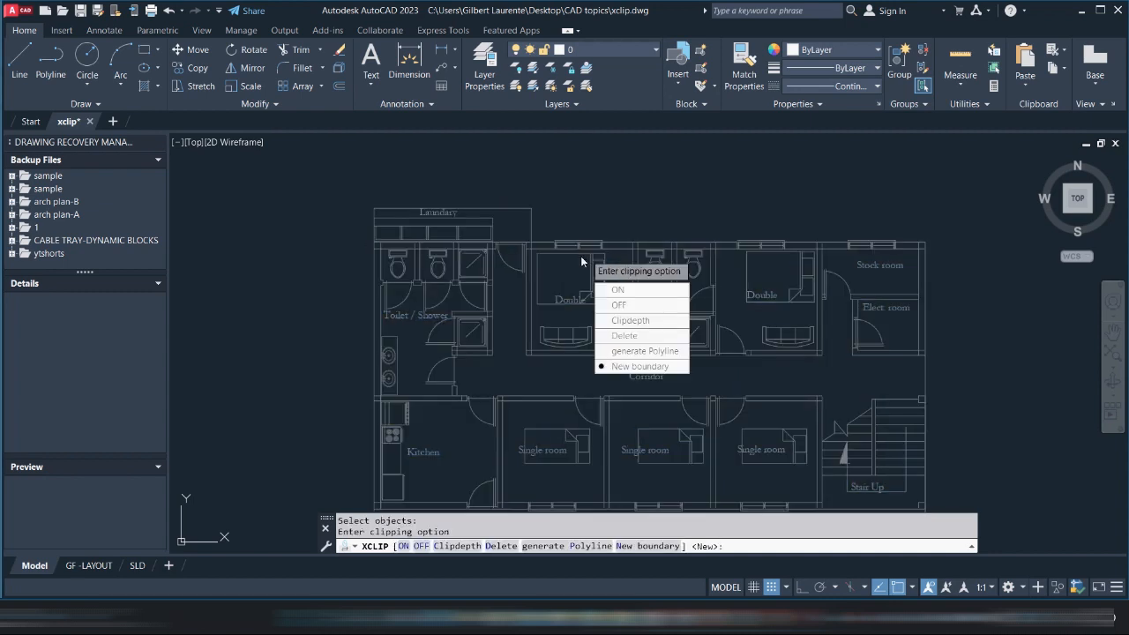
left_click(632, 367)
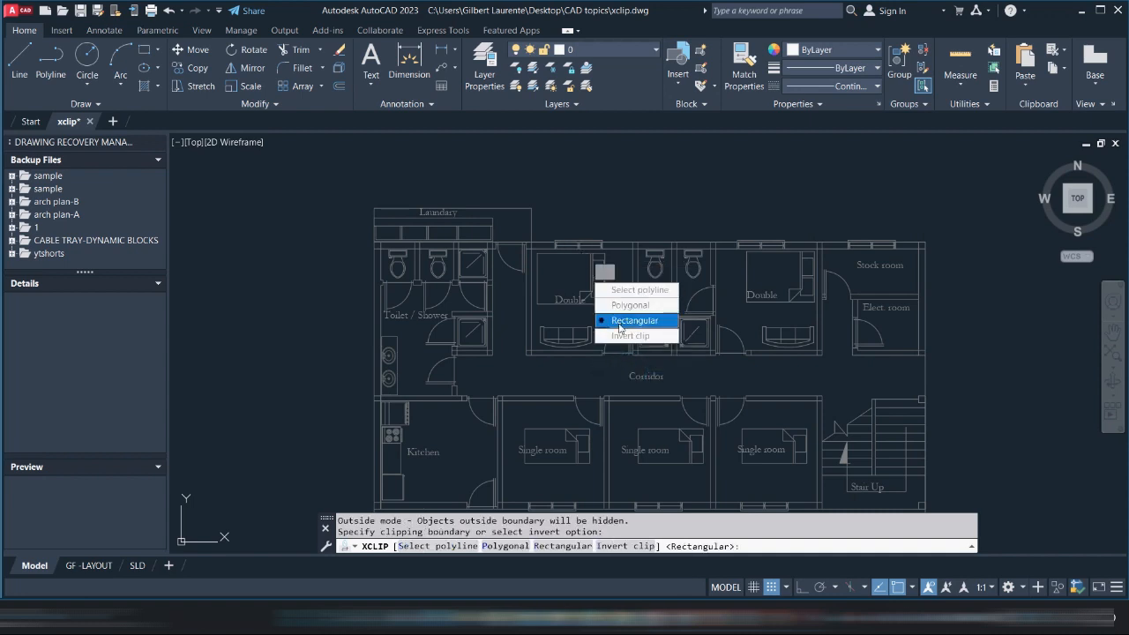
left_click(620, 321)
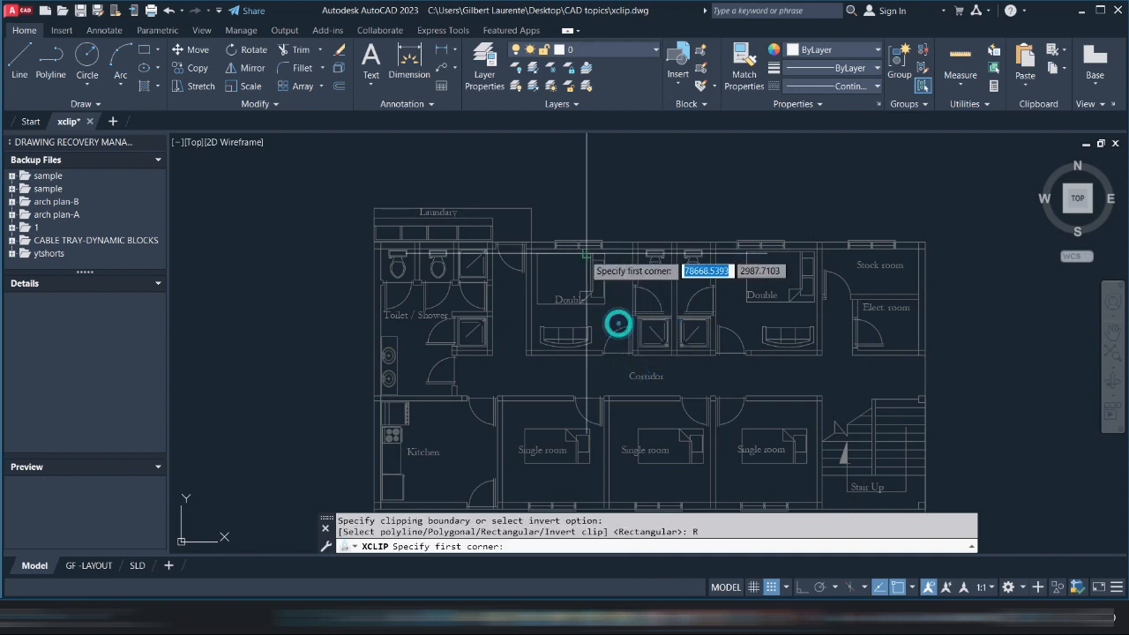
left_click(510, 223)
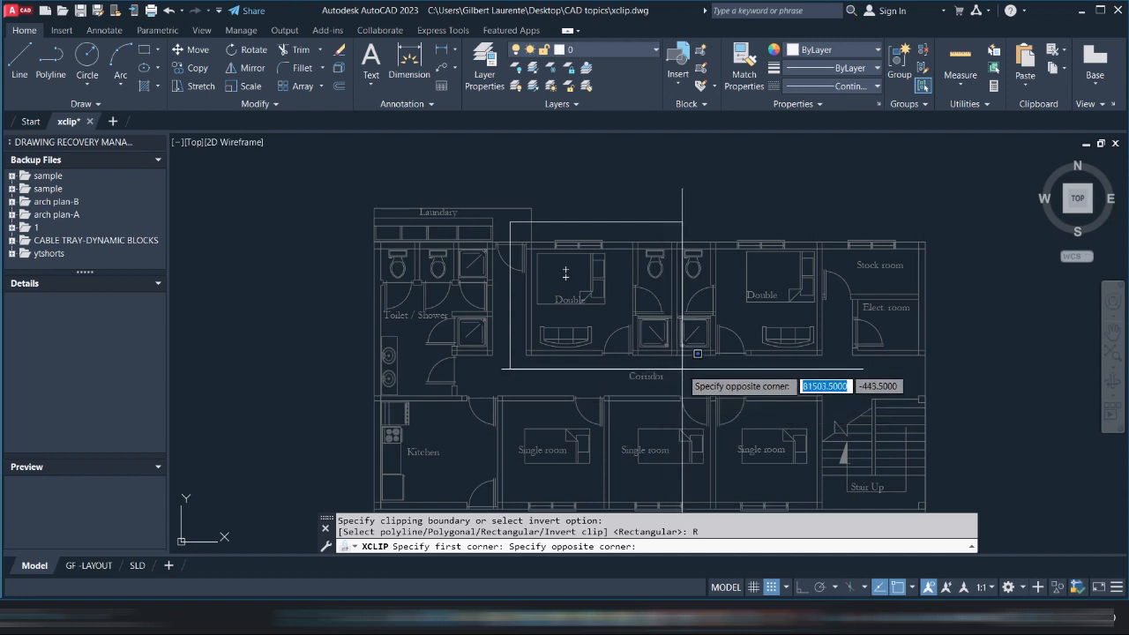
left_click(681, 368)
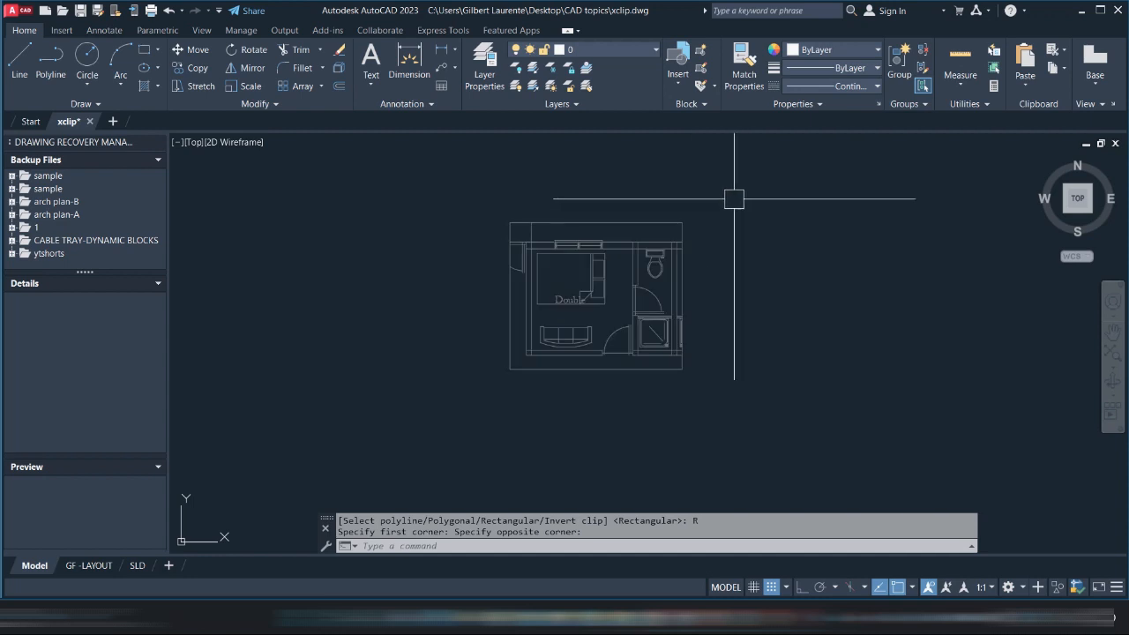
key("Escape")
Compare the two clipped plans with each other and with the full floor plan to their right
scroll(620, 222, "down", 4)
mouse_move(620, 223)
middle_mouse_down()
mouse_move(605, 231)
mouse_move(627, 213)
mouse_move(588, 235)
mouse_move(612, 223)
mouse_move(568, 229)
middle_mouse_up()
scroll(638, 202, "up", 2)
scroll(597, 262, "down", 4)
scroll(609, 220, "down", 2)
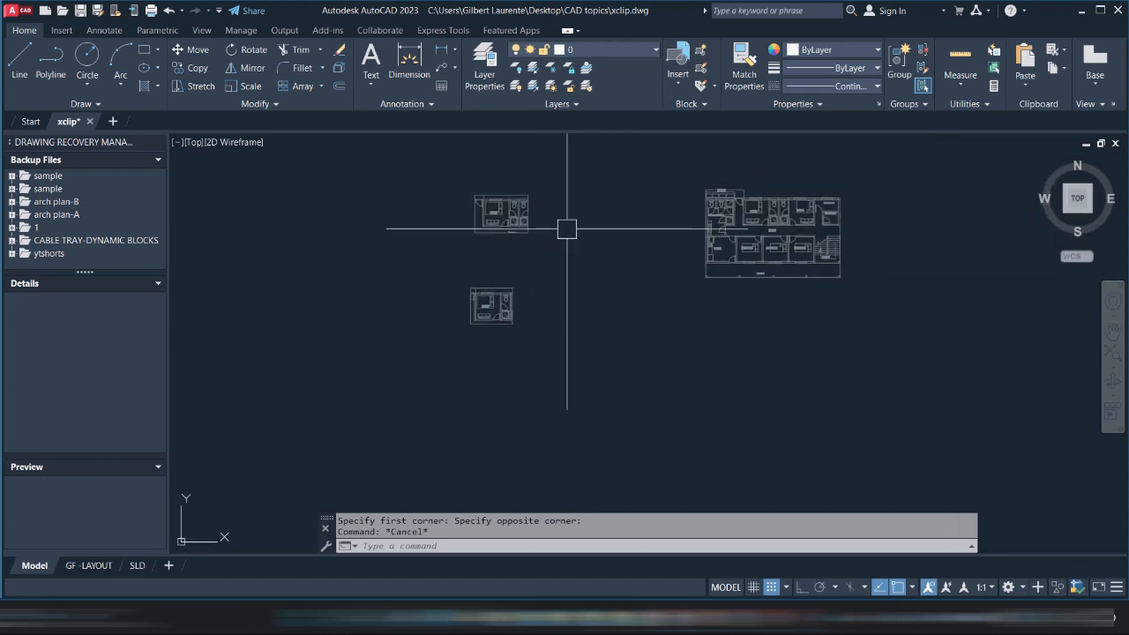
scroll(684, 200, "up", 2)
mouse_move(666, 203)
middle_mouse_down()
mouse_move(602, 197)
mouse_move(663, 208)
mouse_move(594, 215)
middle_mouse_up()
scroll(662, 207, "up", 4)
key("Escape")
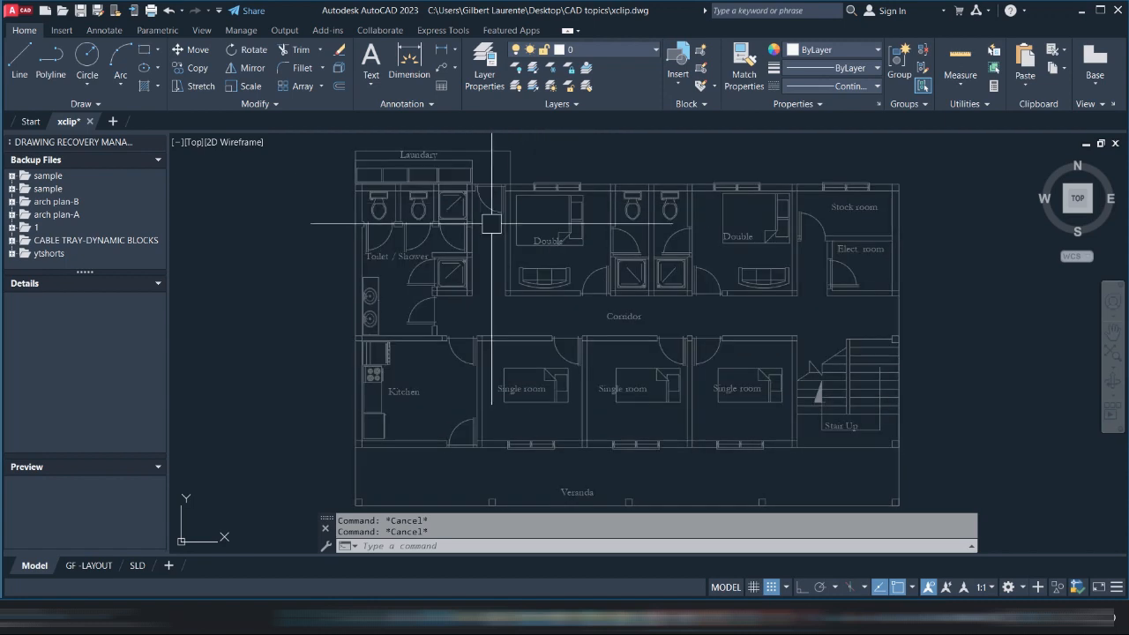
Start a polyline in the Laundry area of the full plan and run it straight down past the corridor's lower wall, with Ortho on
type("L")
key("Return")
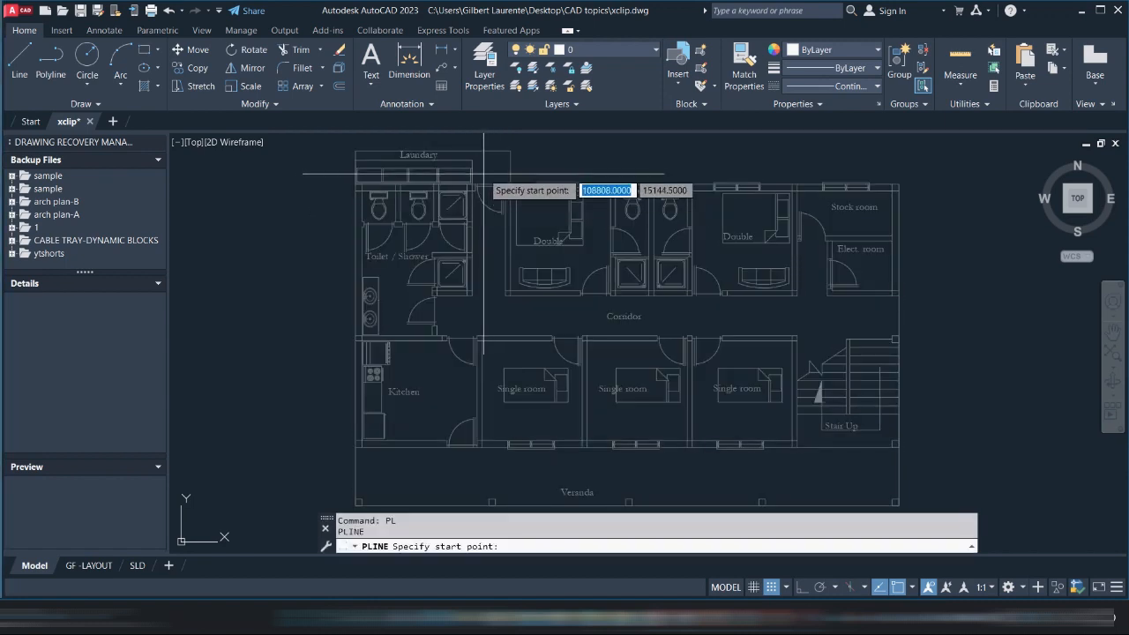
left_click(460, 168)
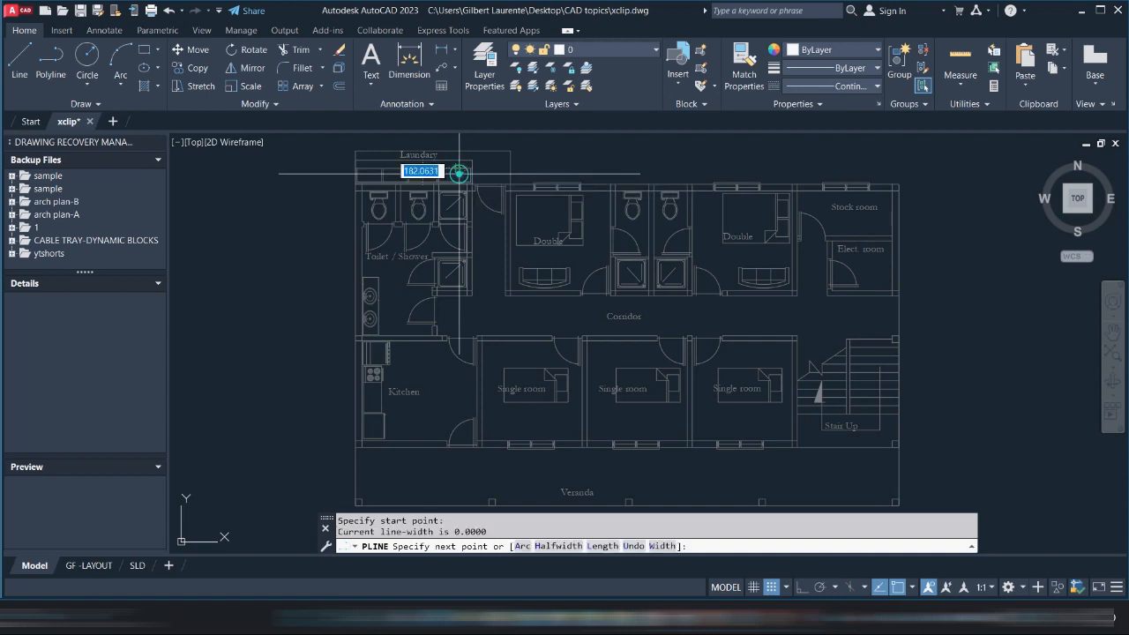
scroll(468, 342, "up", 3)
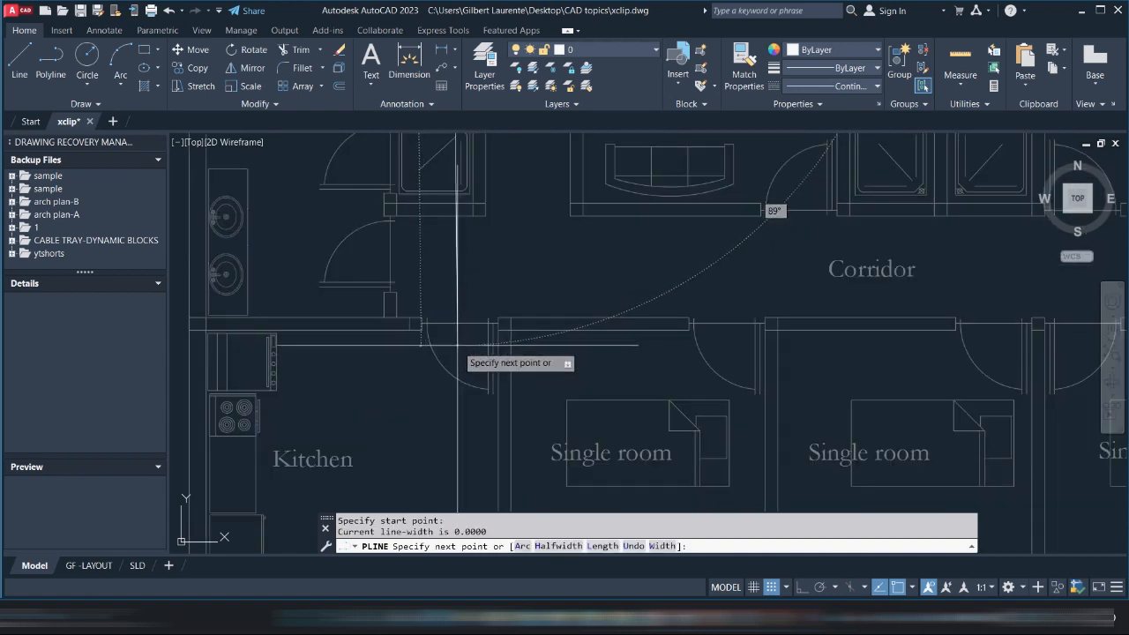
key("F8")
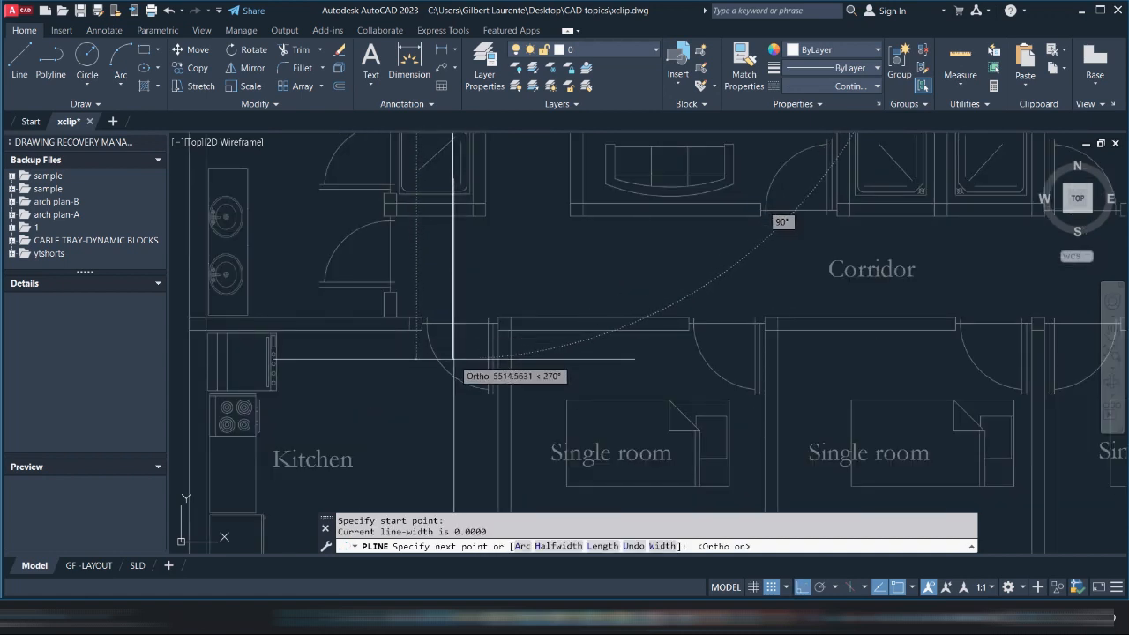
left_click(453, 392)
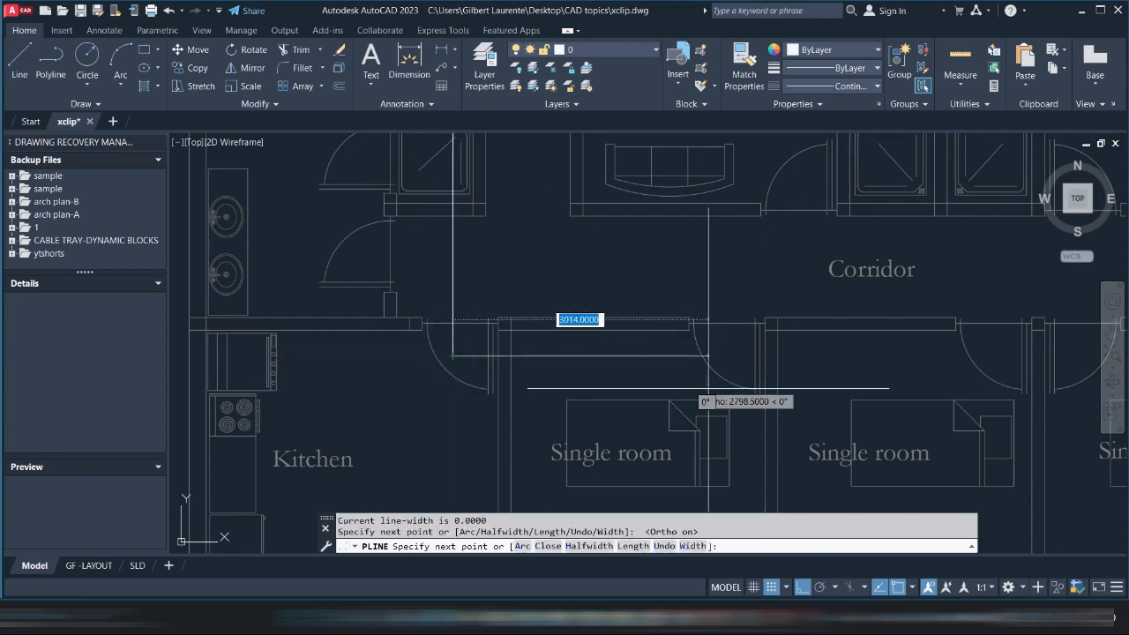
Extend the polyline horizontally across the three single rooms, then straight down past the exterior wall just left of the stairs
scroll(548, 359, "down", 4)
scroll(679, 351, "up", 2)
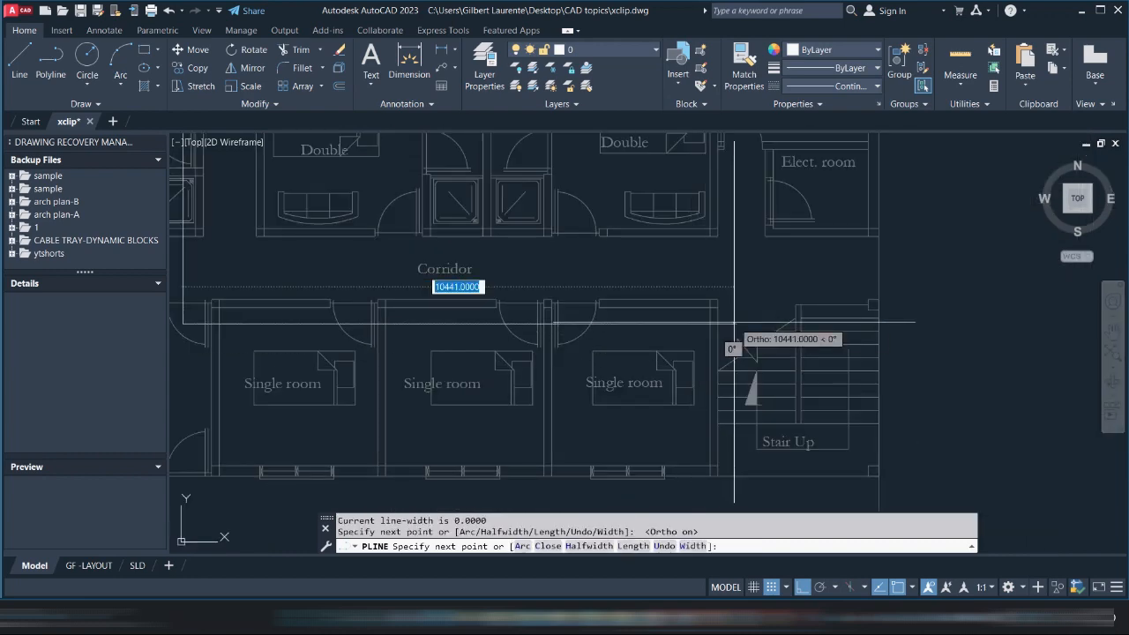
scroll(725, 325, "up", 4)
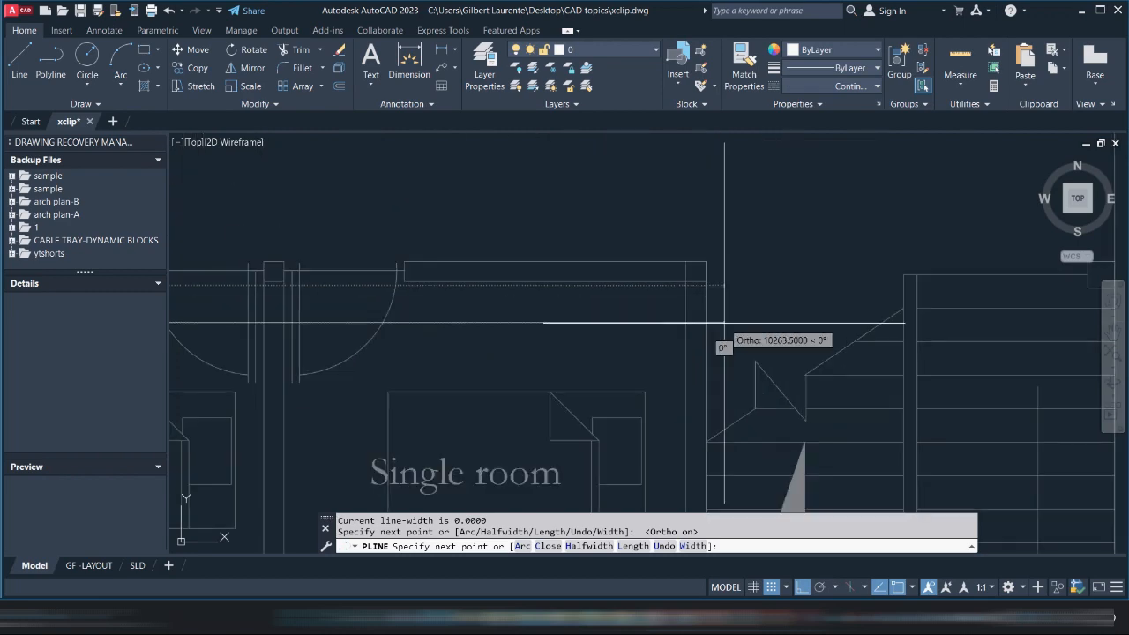
left_click(666, 324)
scroll(661, 220, "down", 2)
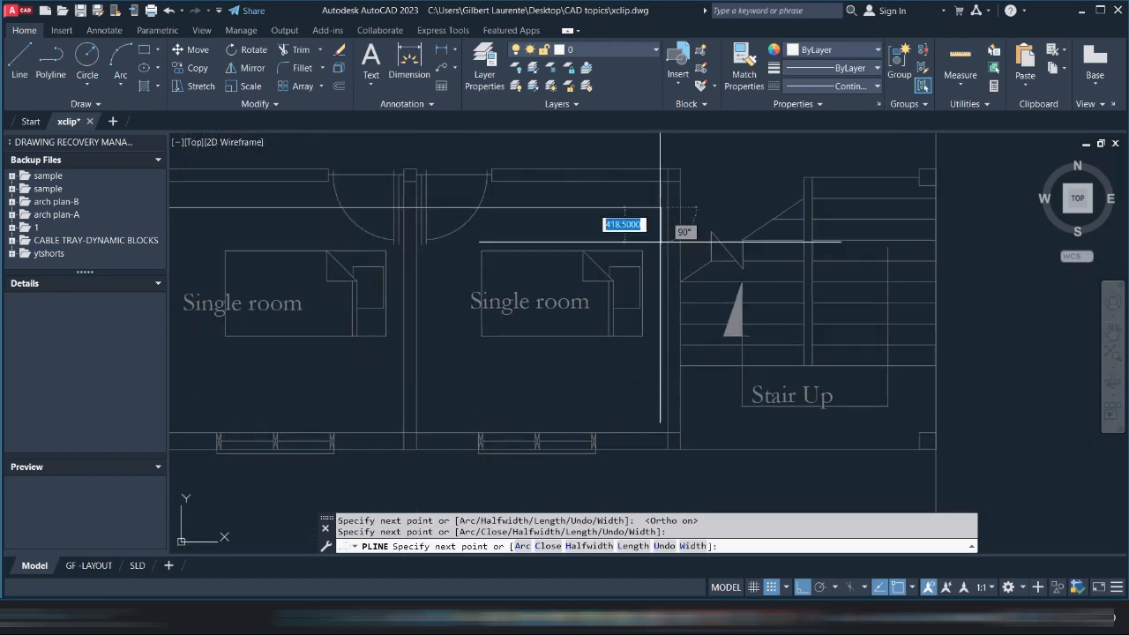
left_click(660, 479)
scroll(697, 454, "down", 2)
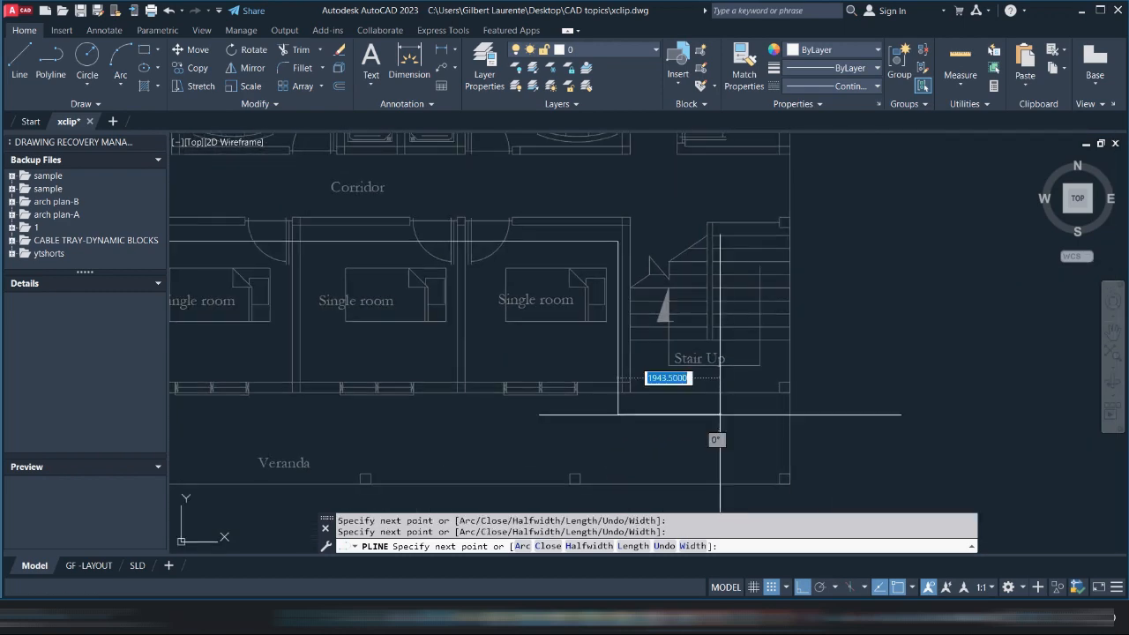
Run the polyline right below the stairs, up outside the right wall, and back above the Double rooms to the Laundry, leaving its last corner open
left_click(839, 413)
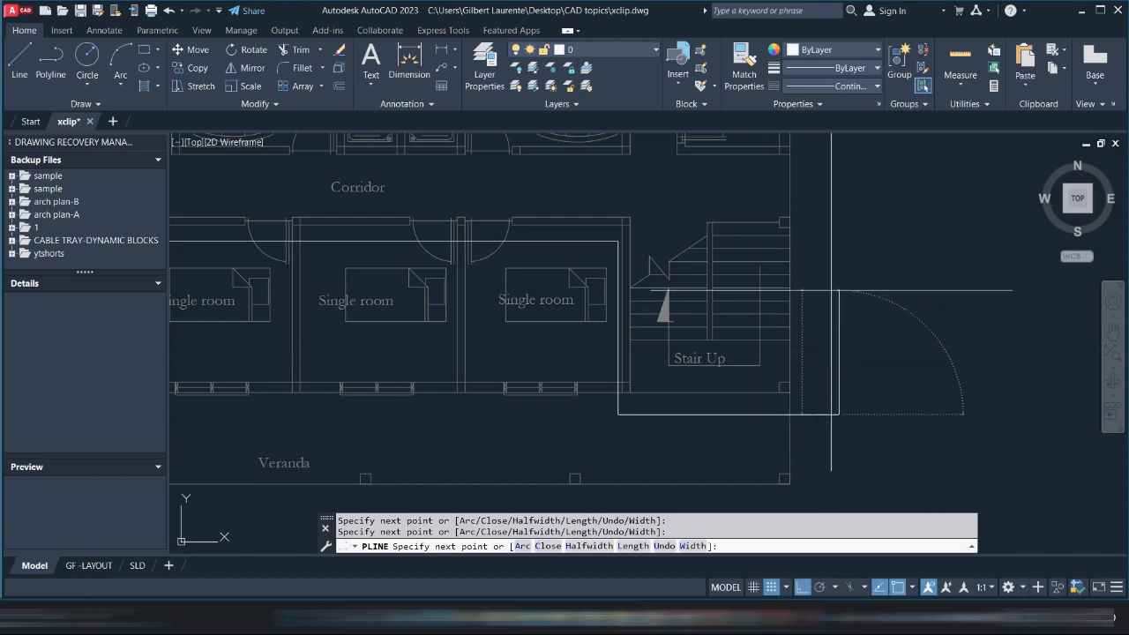
scroll(843, 239, "down", 2)
middle_click_drag(844, 169, 844, 342)
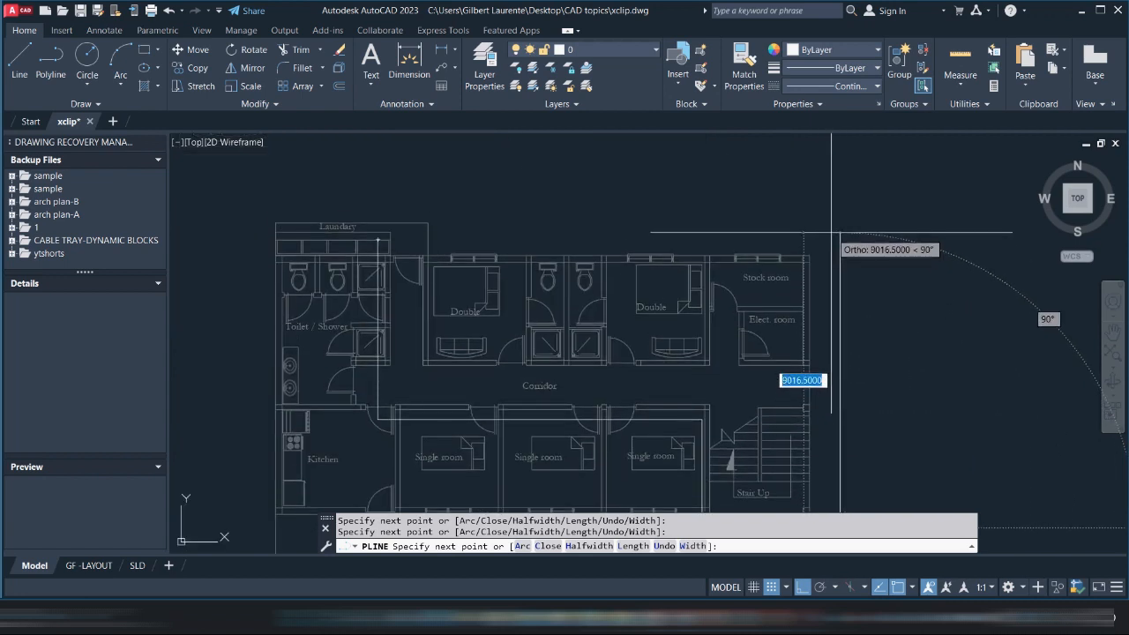
left_click(837, 229)
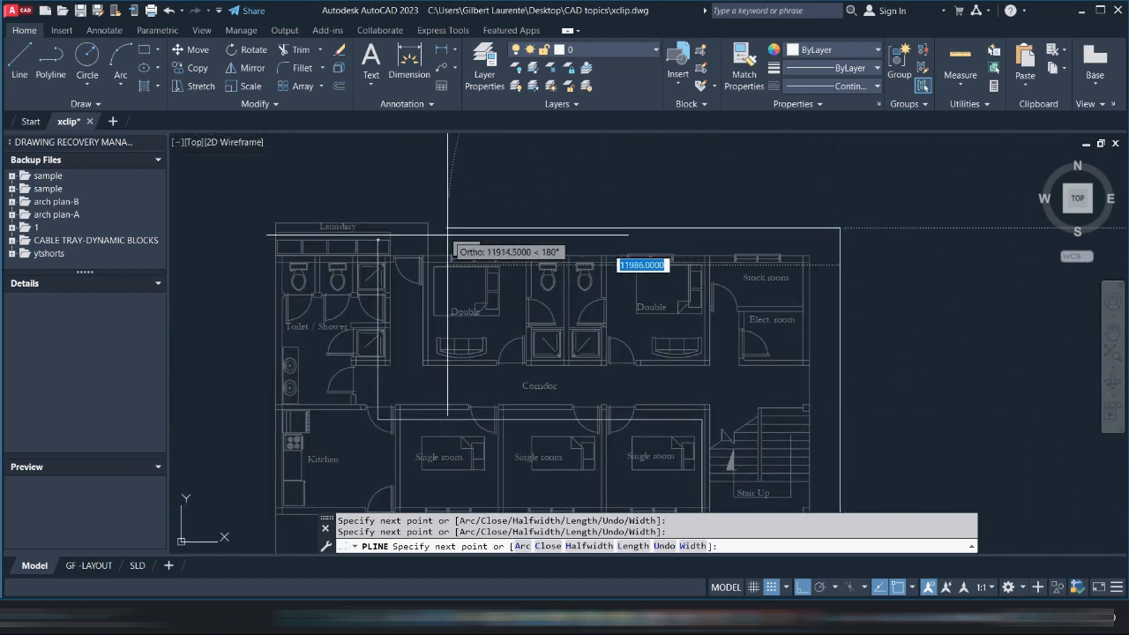
scroll(448, 242, "up", 2)
scroll(322, 231, "up", 2)
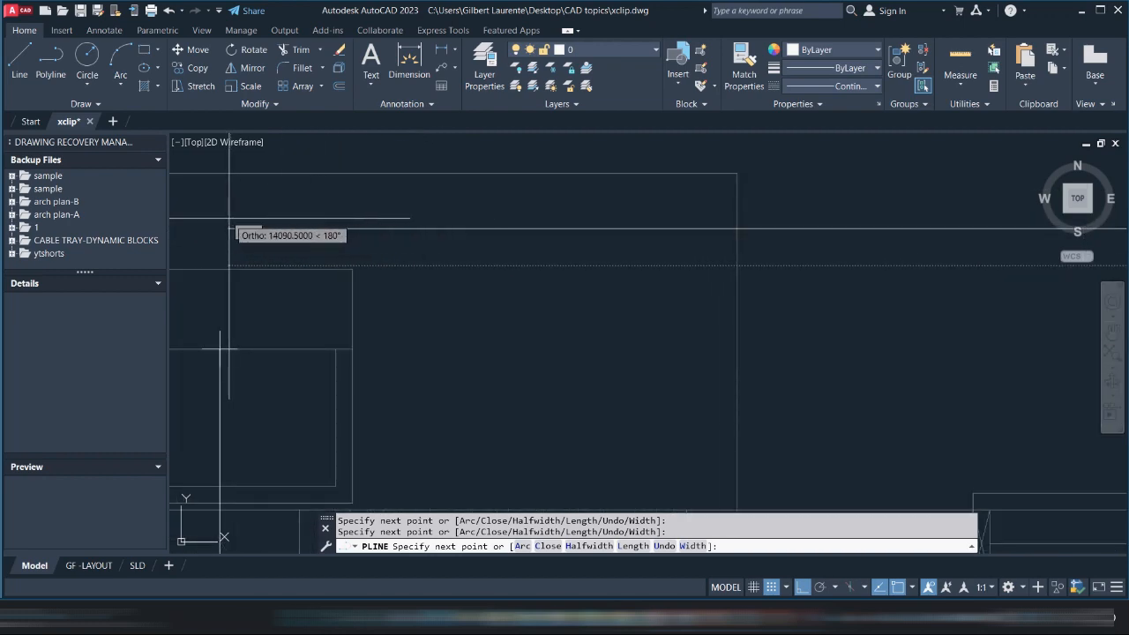
key("Escape")
key("Escape")
key("Escape")
Close the polyline's open corner near the Laundry with a Fillet of radius 0 between its vertical and horizontal ends
scroll(405, 251, "down", 3)
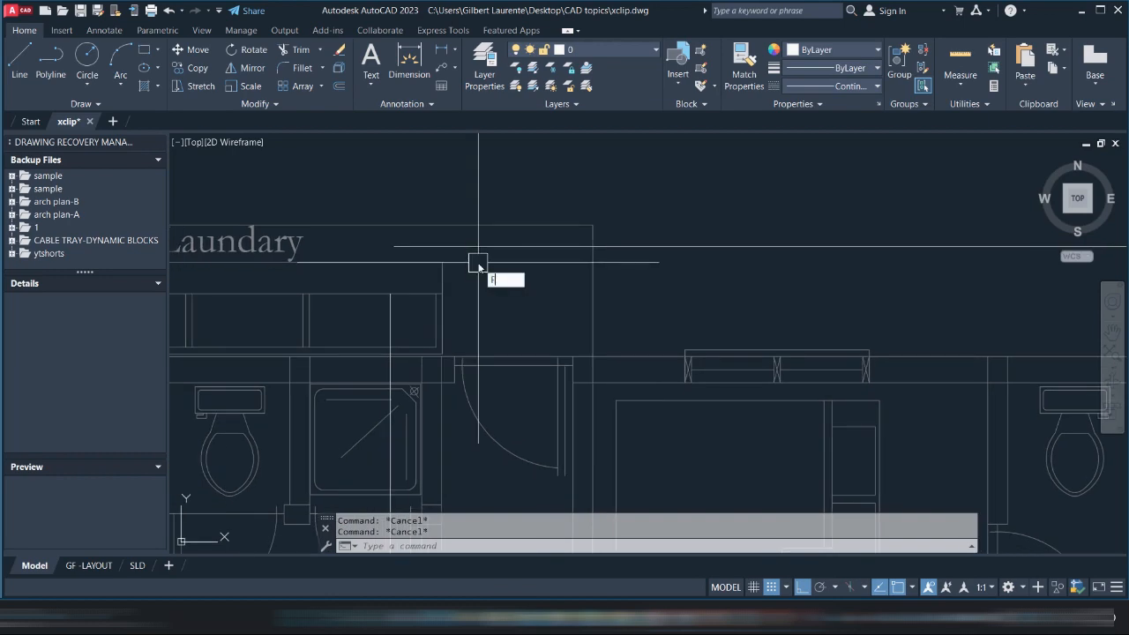
key("Return")
type("r")
key("Return")
type("0")
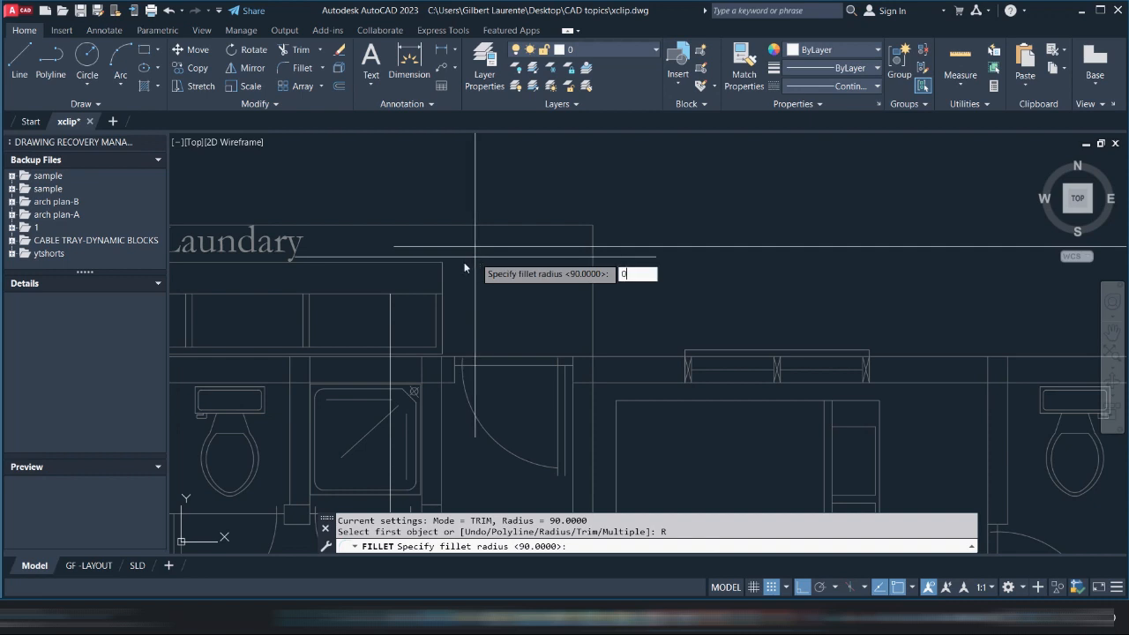
key("Return")
left_click(390, 314)
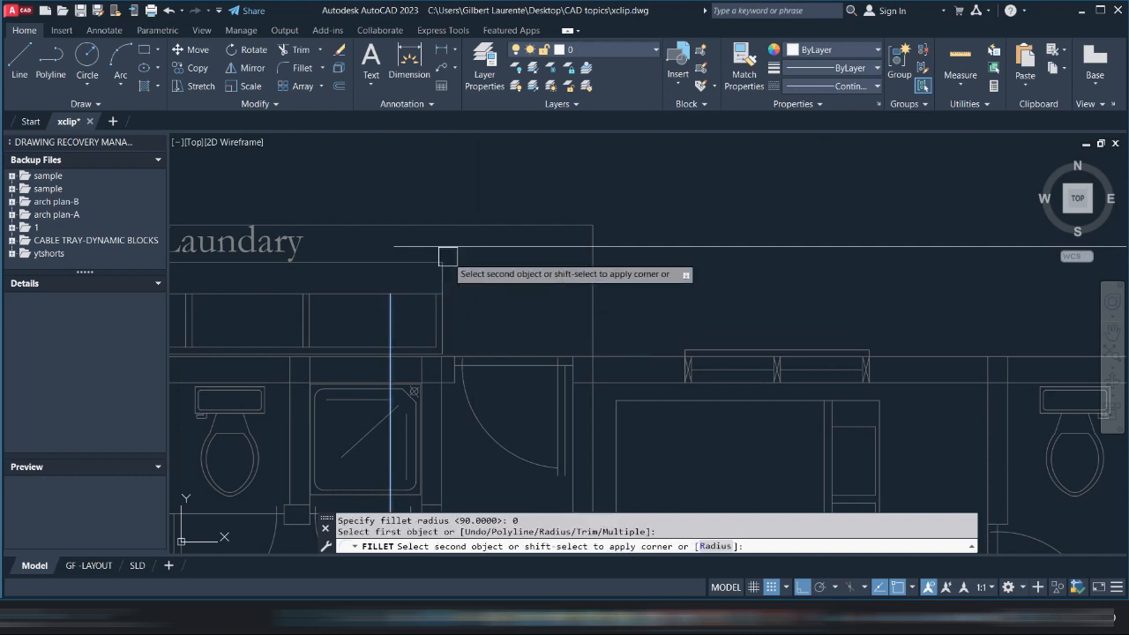
left_click(453, 247)
scroll(454, 247, "down", 5)
key("Escape")
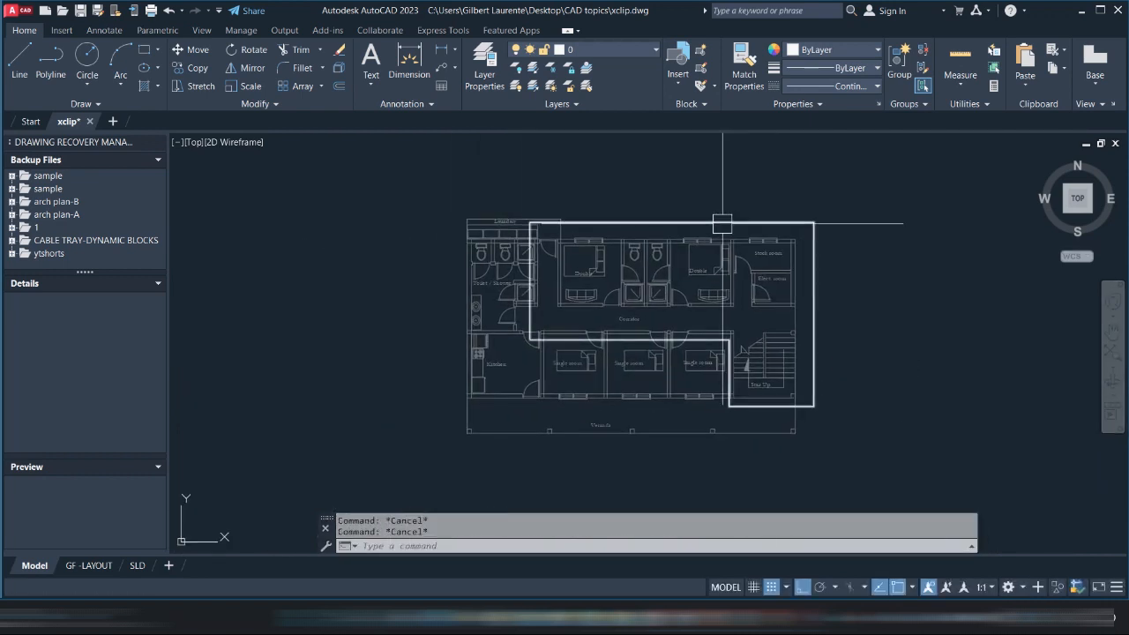
Check that the polyline forms one closed outline around the Double rooms, corridor and stairs
left_click(721, 223)
scroll(722, 223, "up", 2)
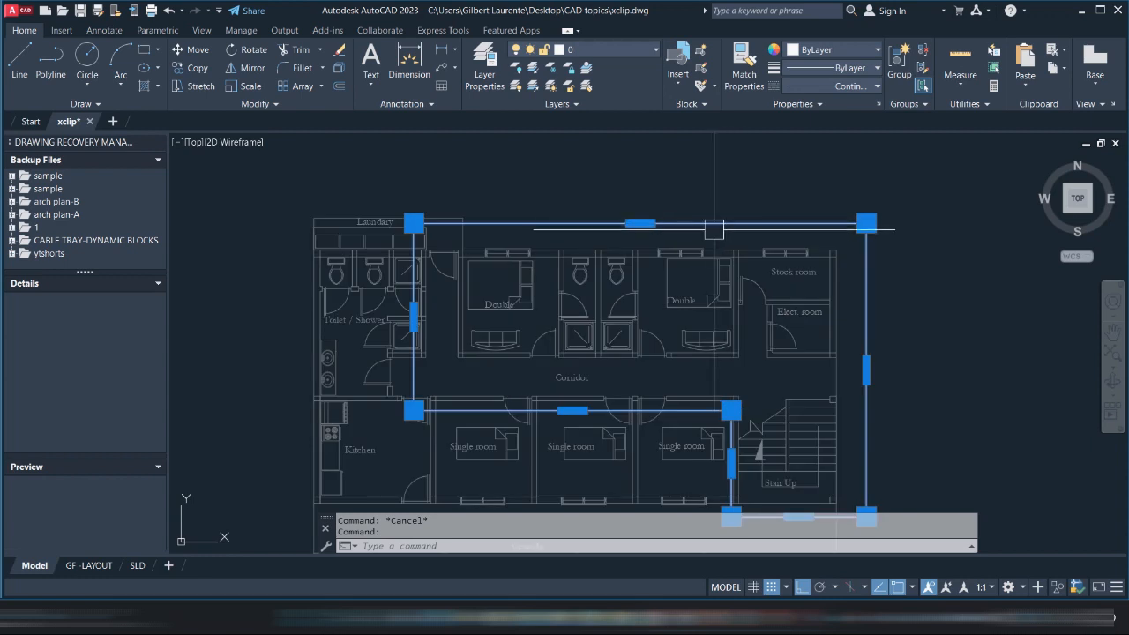
middle_click_drag(712, 225, 710, 208)
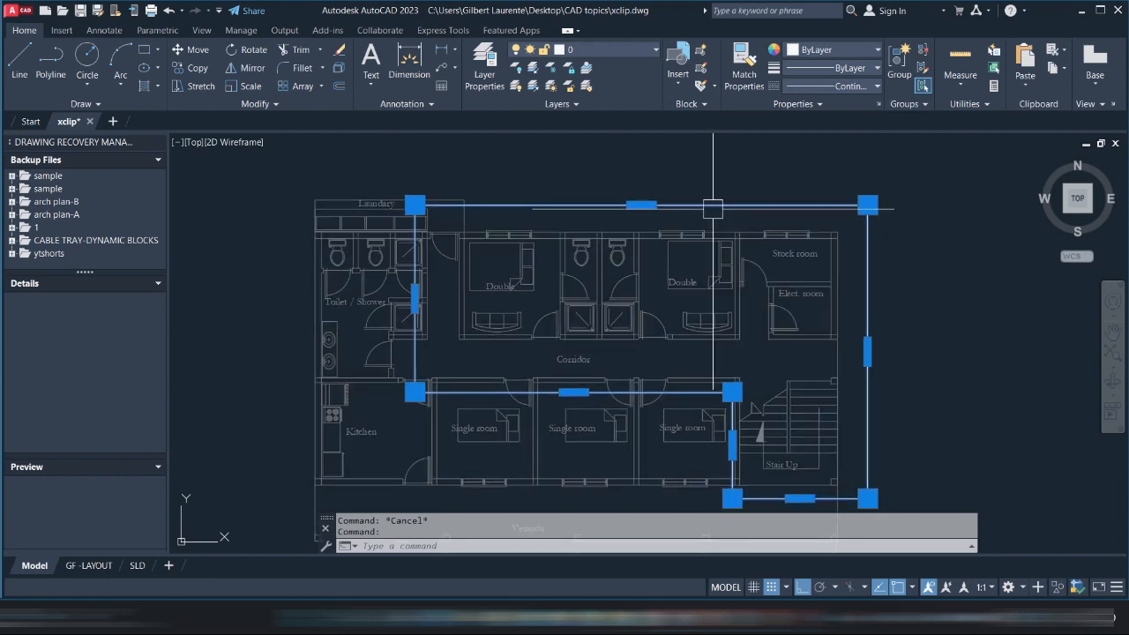
key("Escape")
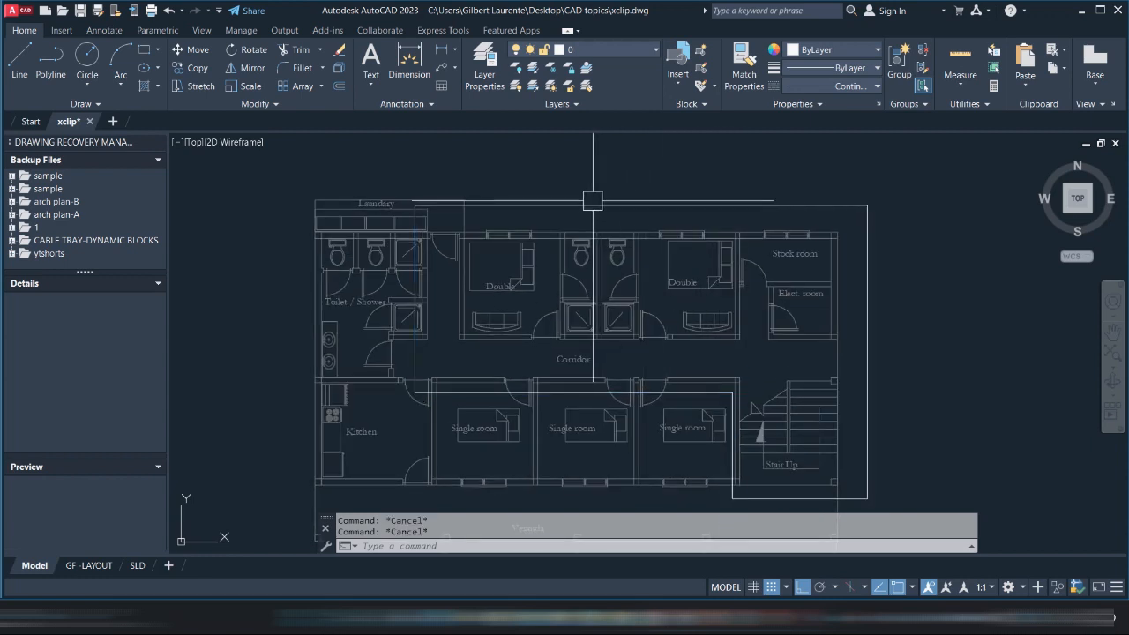
left_click(590, 201)
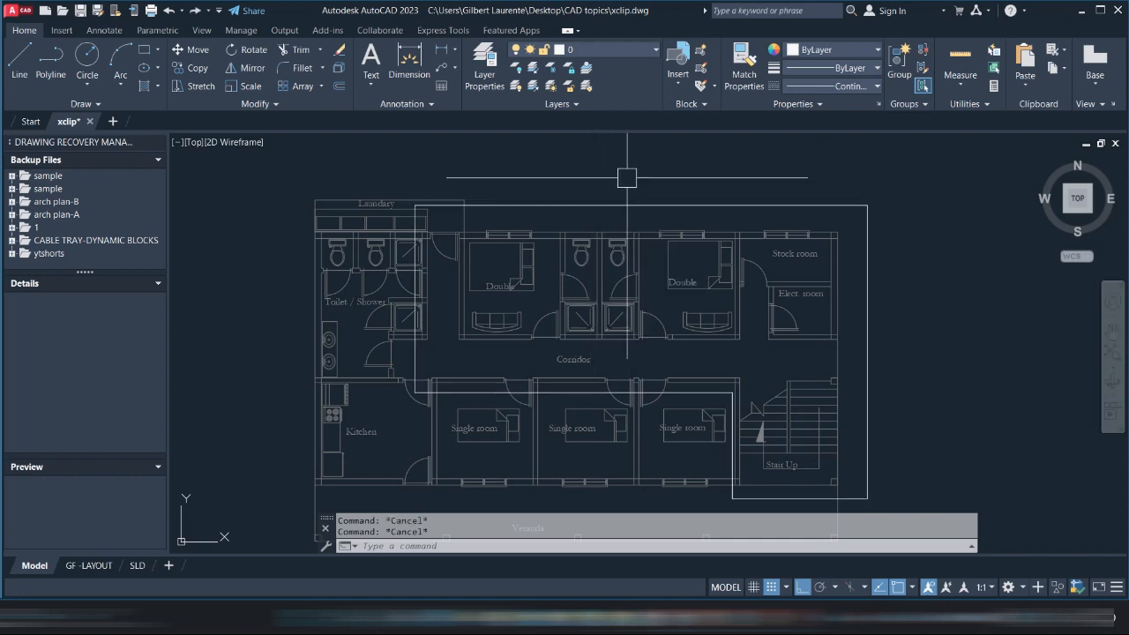
Run XCLIP on the floor plan block and choose a new boundary of the Polygonal type
type("XC")
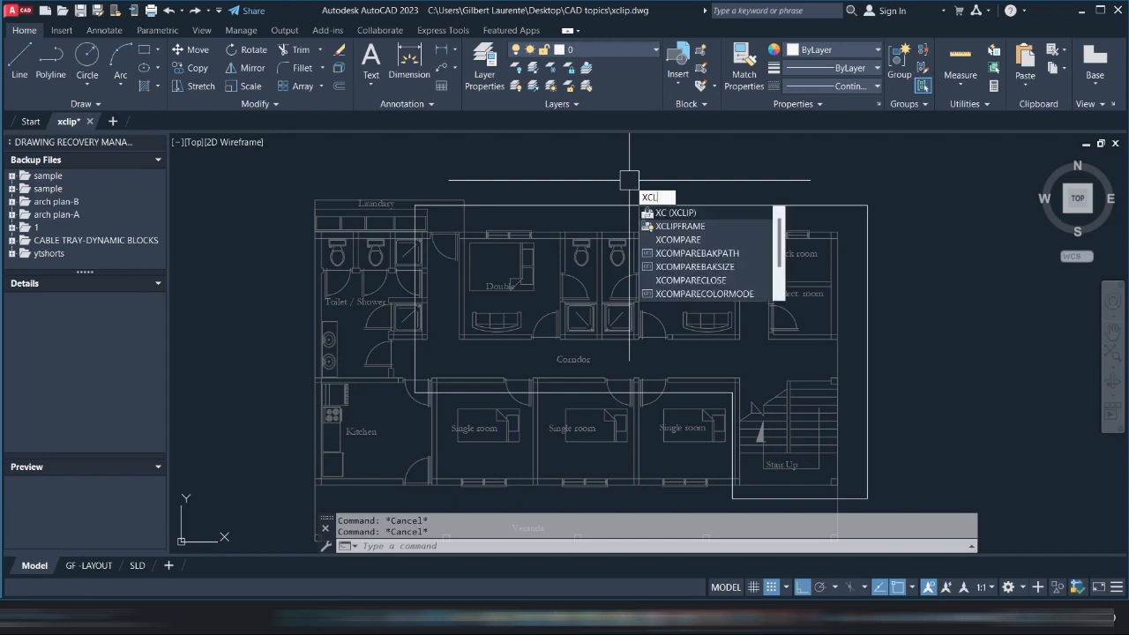
type("L")
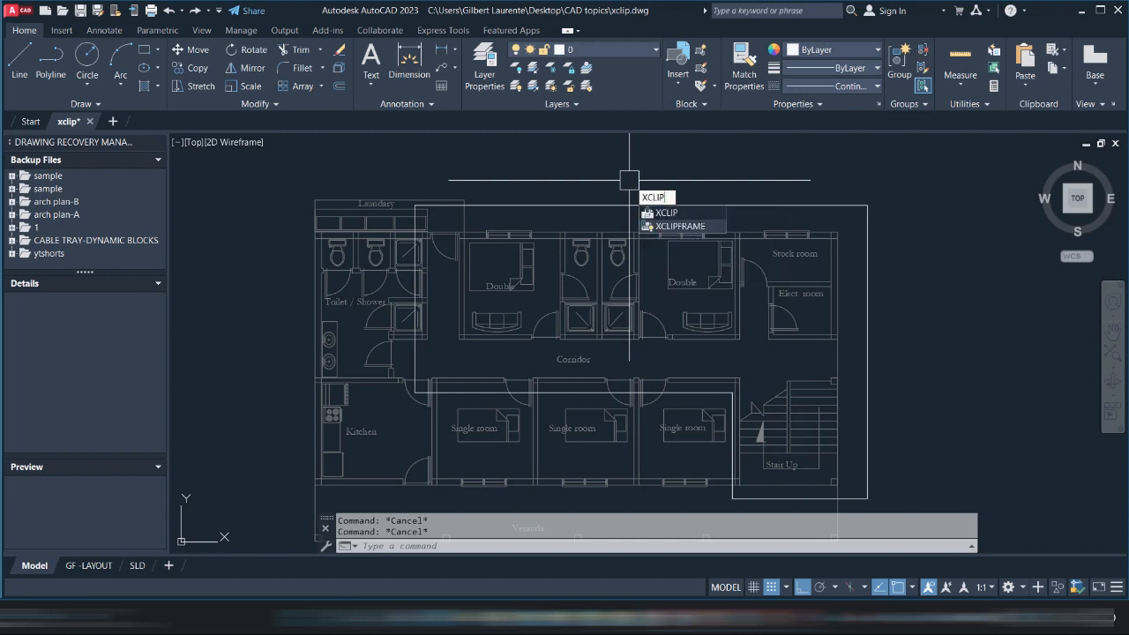
key("Return")
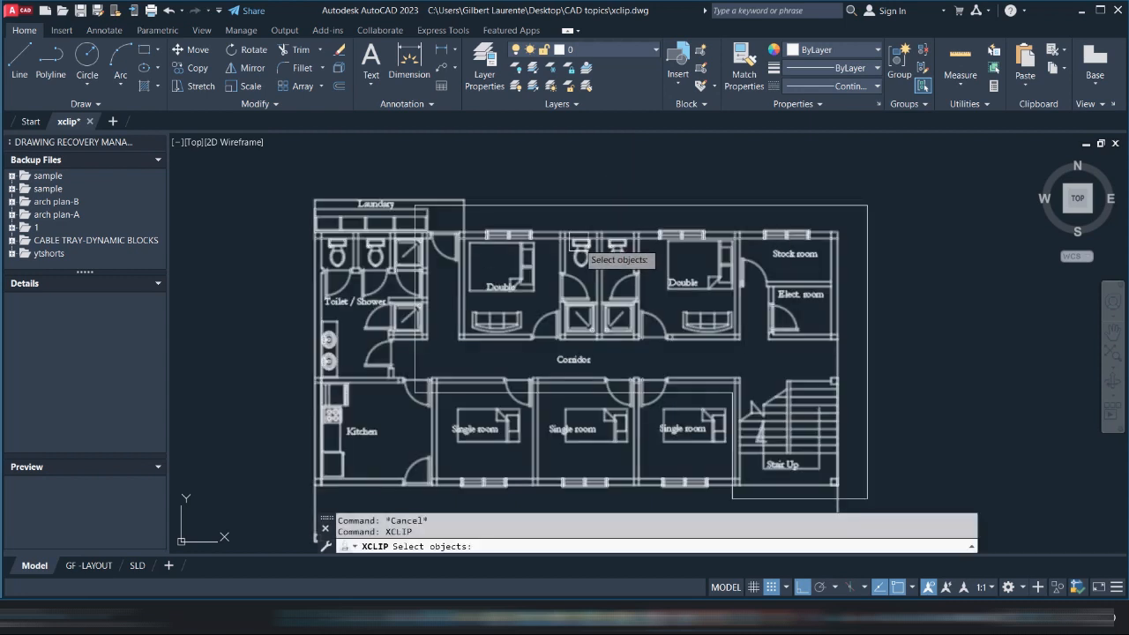
left_click(578, 243)
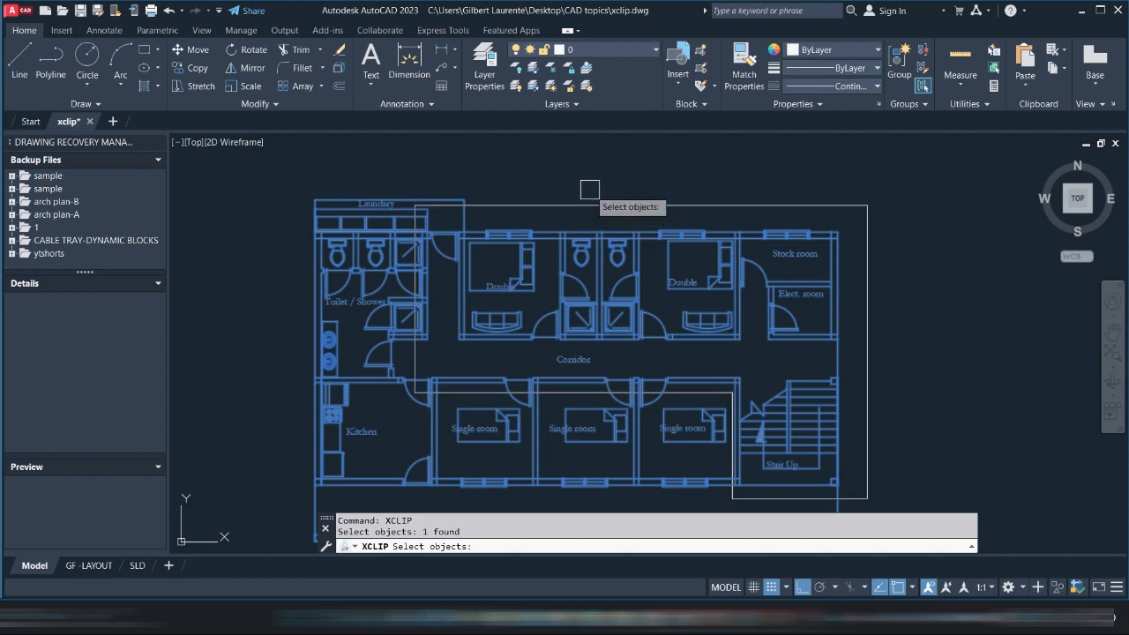
key("Return")
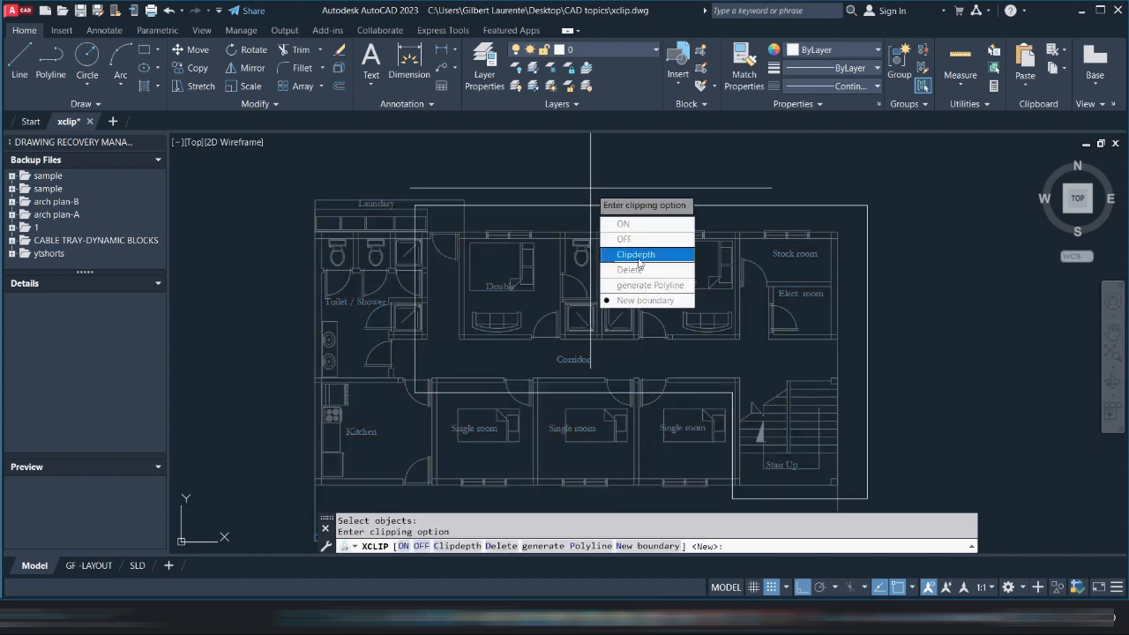
left_click(634, 300)
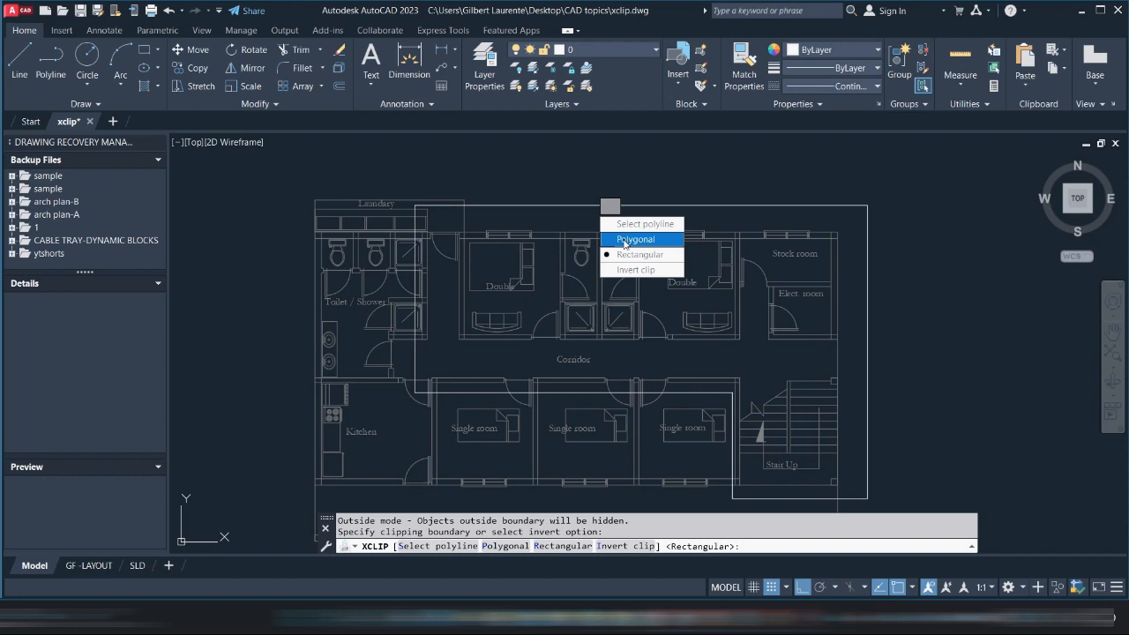
left_click(623, 240)
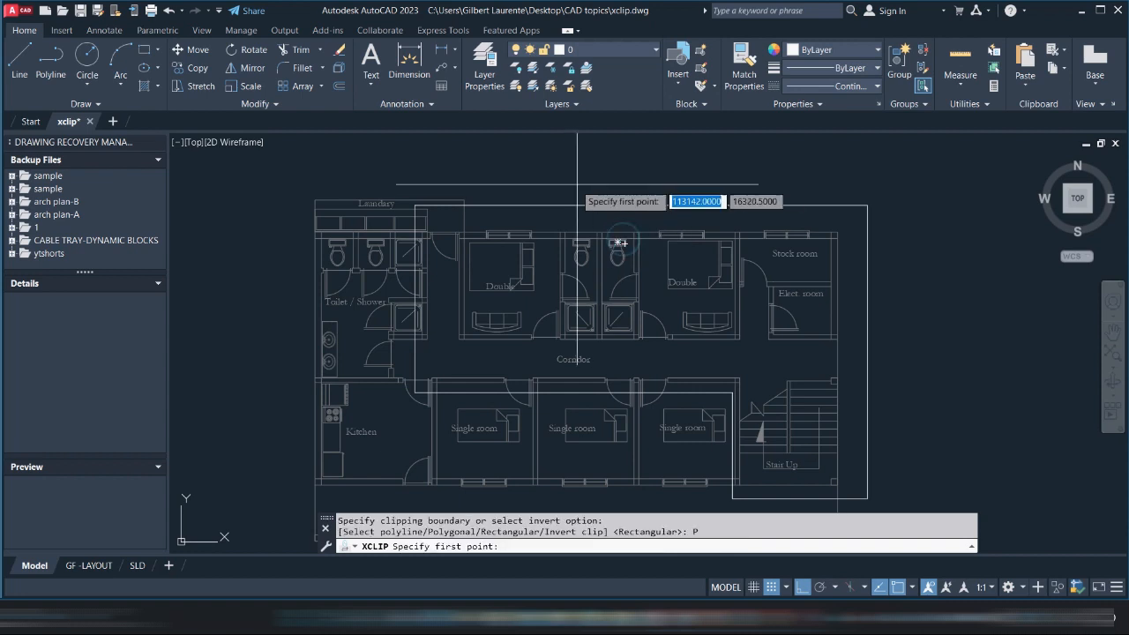
Trace the clip boundary along the drawn outline from its Laundry corner, across the top, down the right side and beneath the stairs
left_click(414, 205)
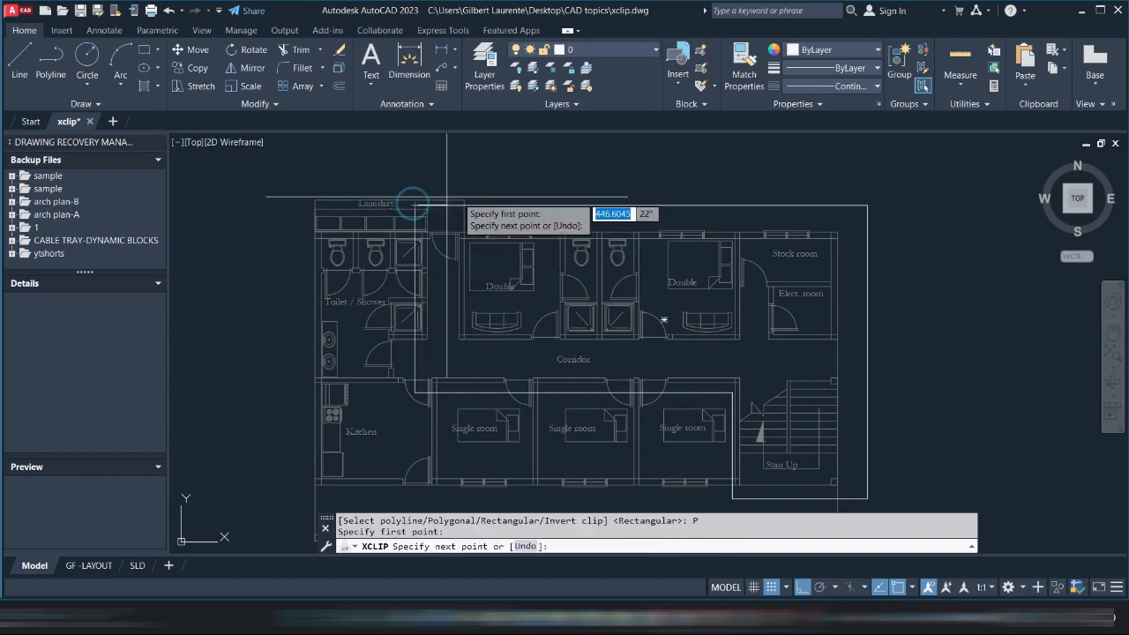
left_click(868, 206)
middle_click_drag(921, 313, 908, 195)
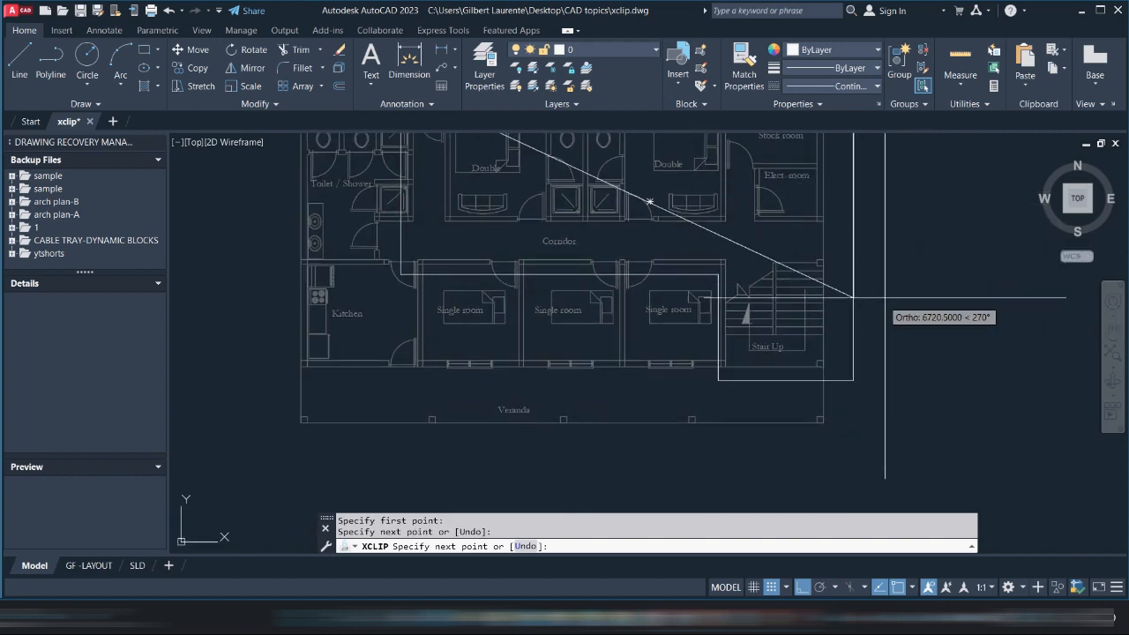
left_click(852, 380)
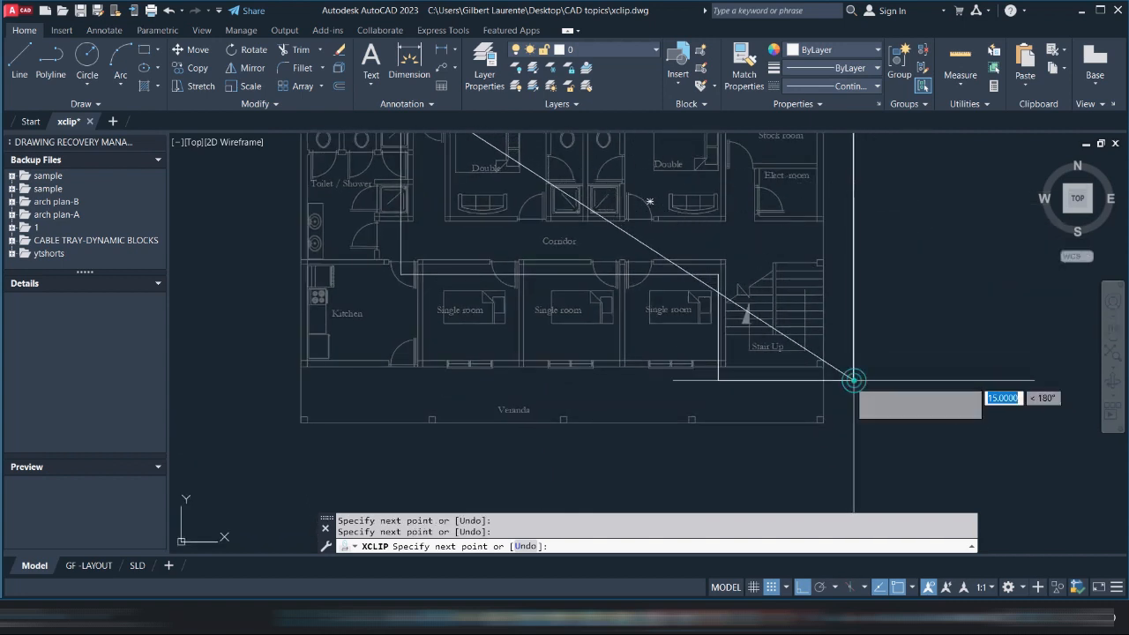
left_click(718, 380)
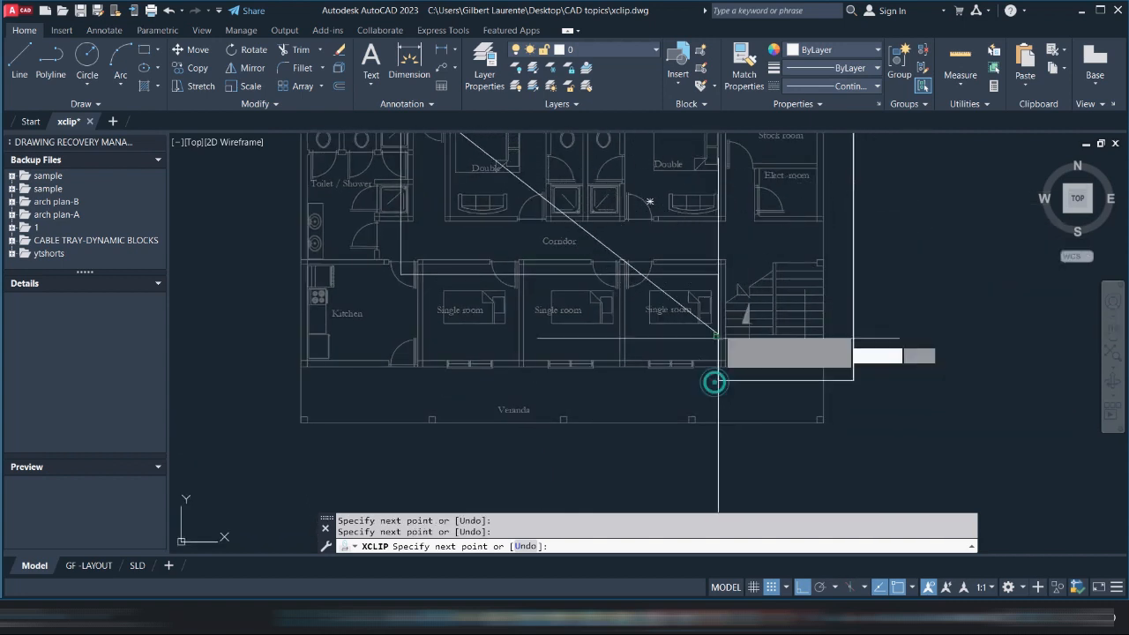
Continue the clip boundary up beside the stairs, across the single rooms and back to the Laundry corner, and apply the clip
left_click(718, 274)
left_click(400, 274)
scroll(431, 188, "down", 2)
middle_click_drag(431, 189, 493, 390)
left_click(476, 322)
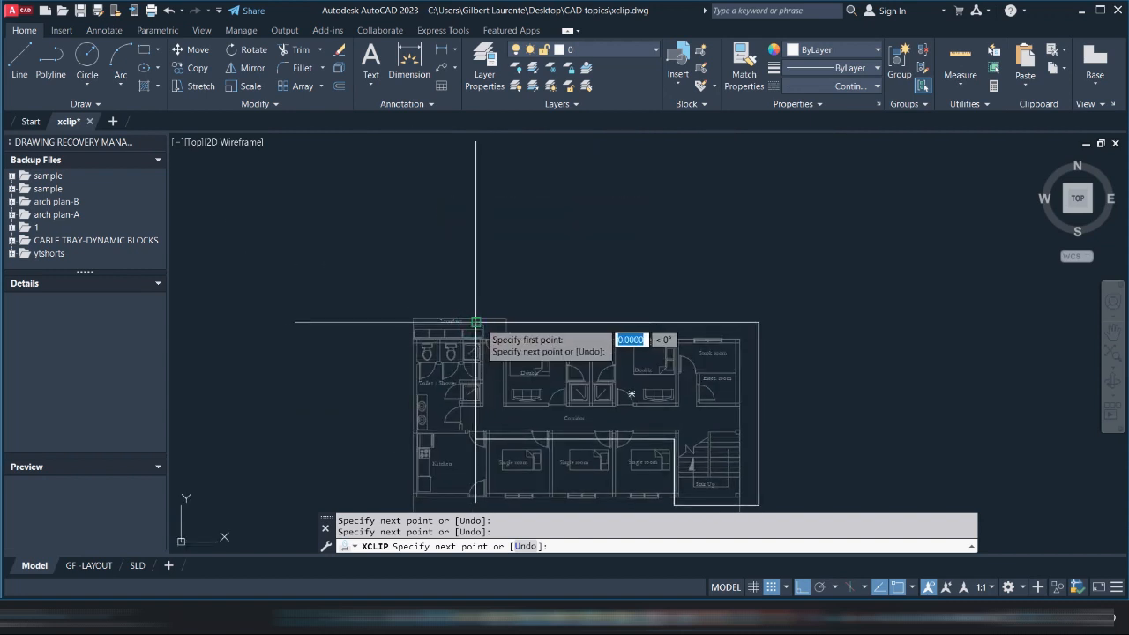
key("Return")
Examine the clipped floor plan along its L-shaped boundary, from the Double rooms and corridor to the stairs
middle_click_drag(625, 212, 639, 157)
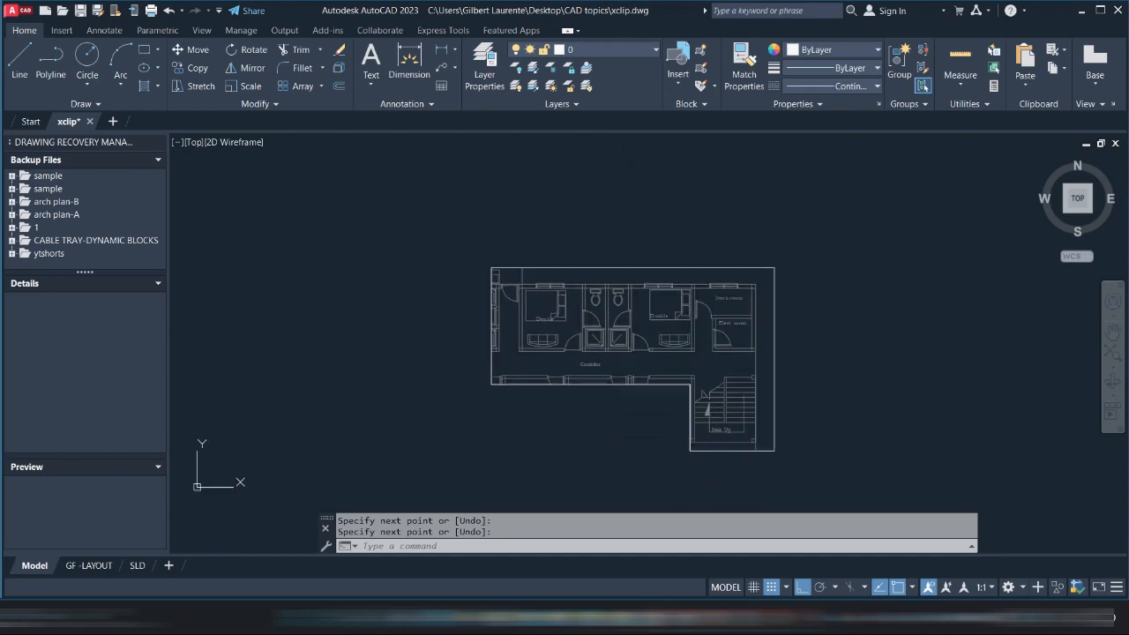
scroll(631, 342, "up", 2)
middle_click_drag(632, 341, 638, 271)
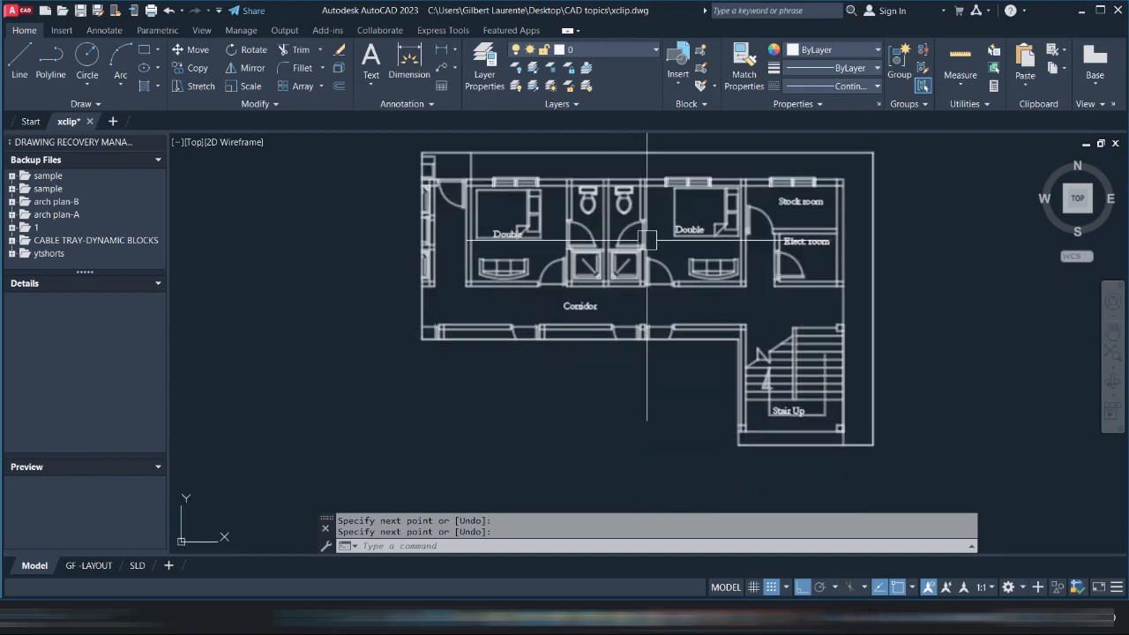
middle_click_drag(587, 244, 633, 238)
middle_click_drag(589, 238, 630, 248)
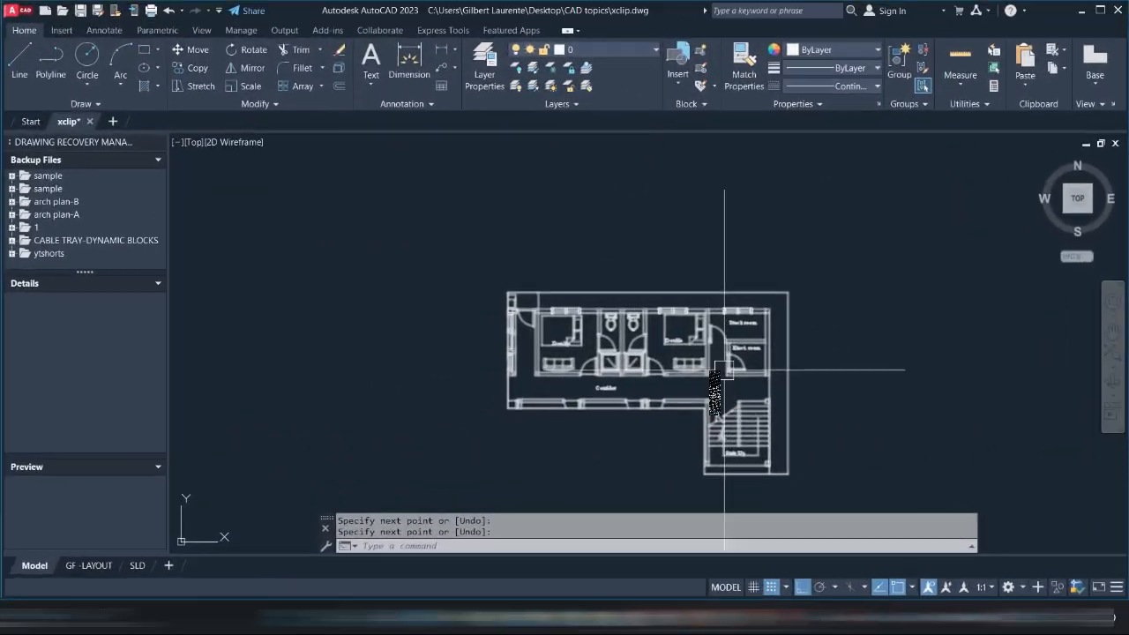
middle_click_drag(724, 370, 655, 298)
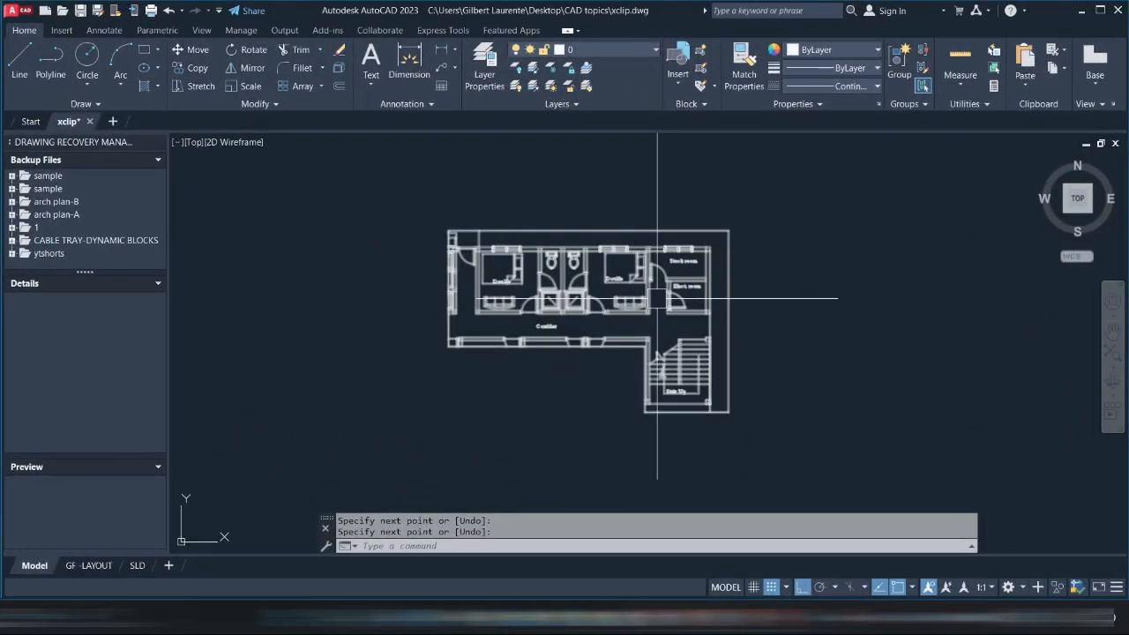